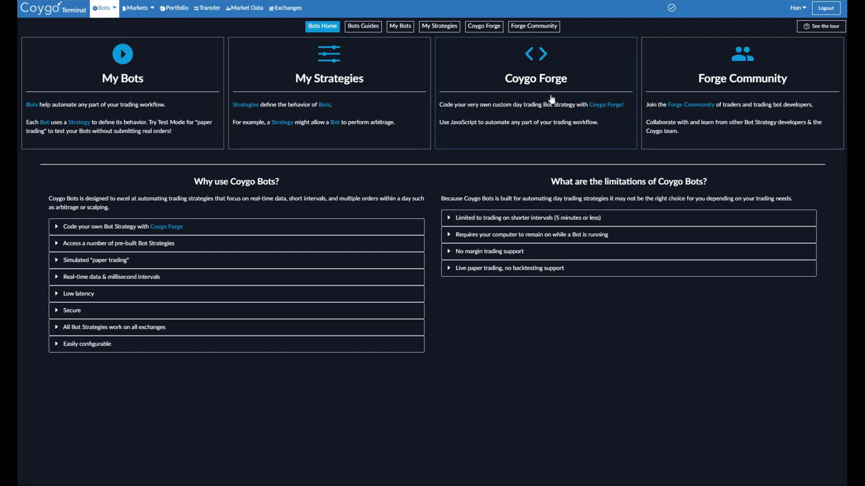
# - Open My Strategies and browse the example strategies, including Momentum reversal trader
pyautogui.click(360, 96)
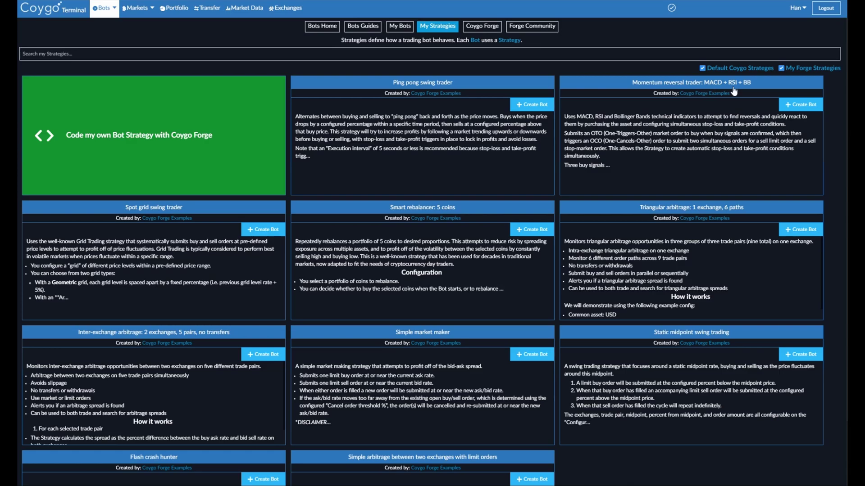
pyautogui.scroll(-1, 720, 85)
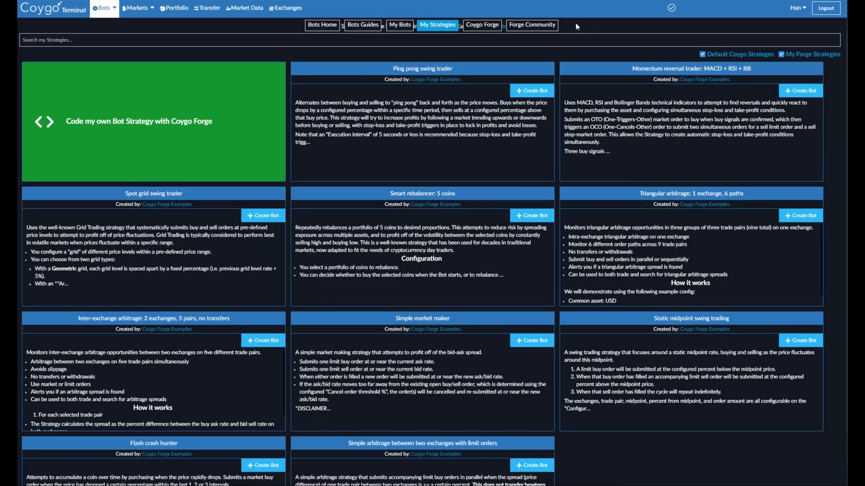
pyautogui.scroll(1, 575, 24)
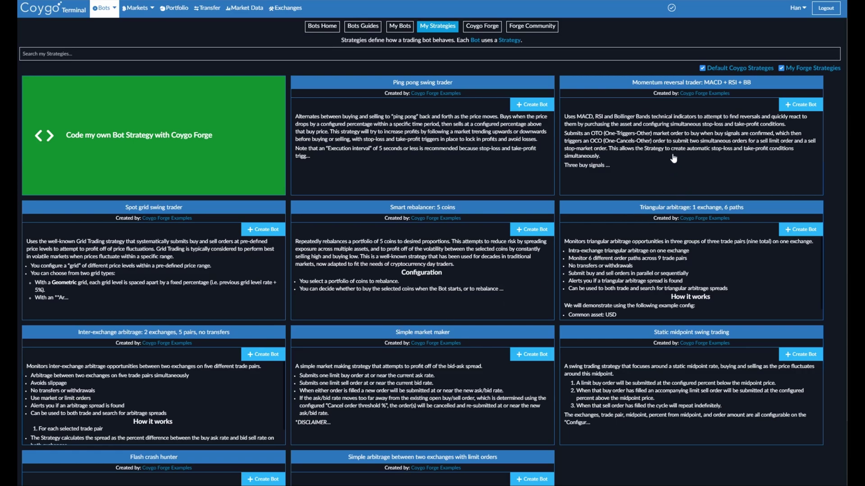
# - Open Momentum reversal trader: MACD + RSI + BB and read its description and strategy code
pyautogui.click(679, 125)
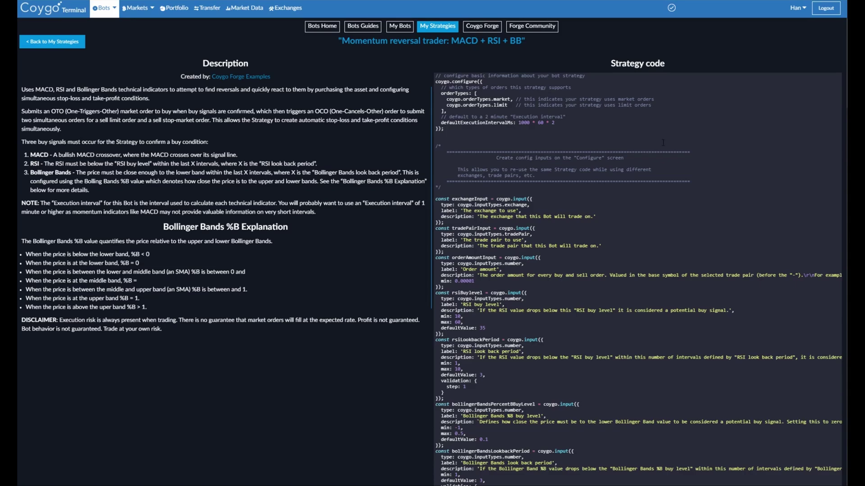
pyautogui.scroll(-4, 620, 174)
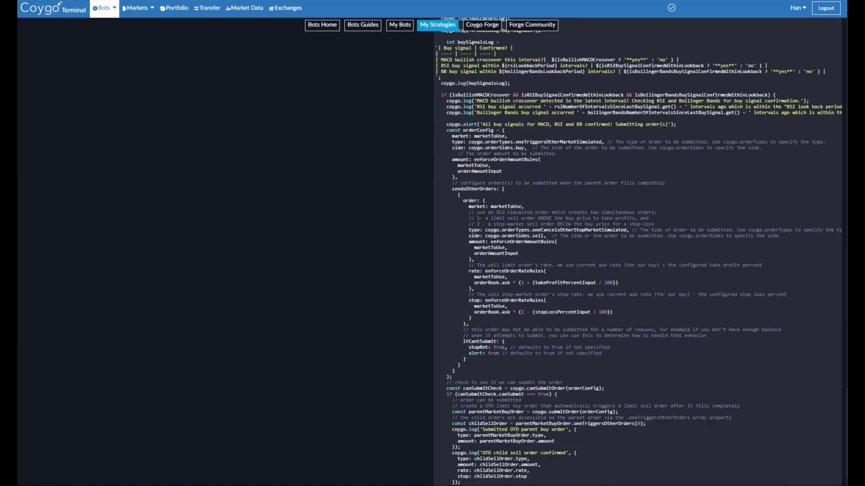
pyautogui.scroll(12, 589, 229)
pyautogui.scroll(15, 589, 228)
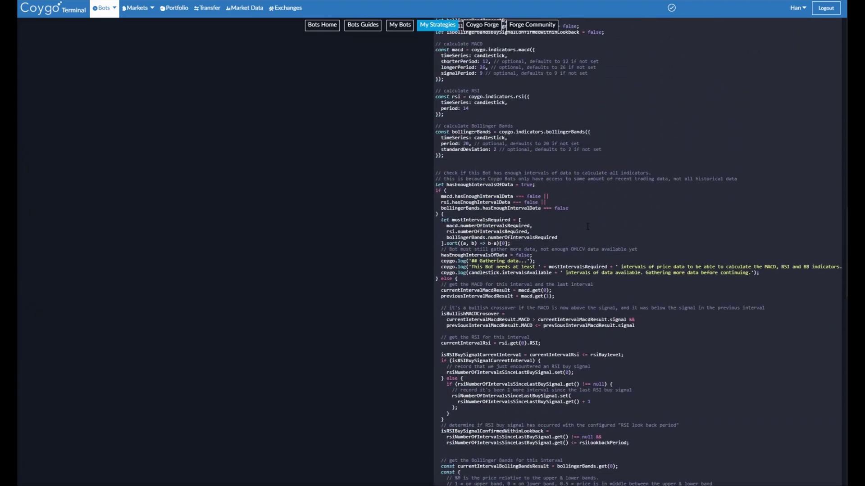
pyautogui.scroll(10, 583, 228)
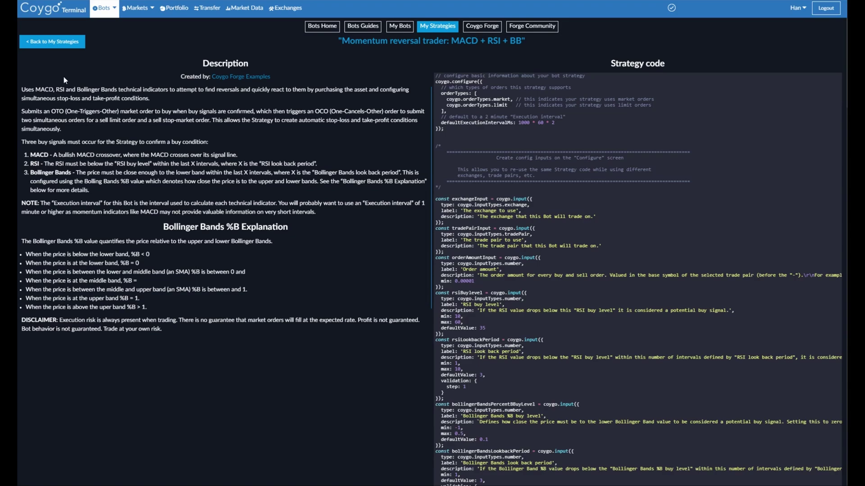
# - Start a new bot from the Momentum reversal trader strategy and dismiss the help popup
pyautogui.click(58, 43)
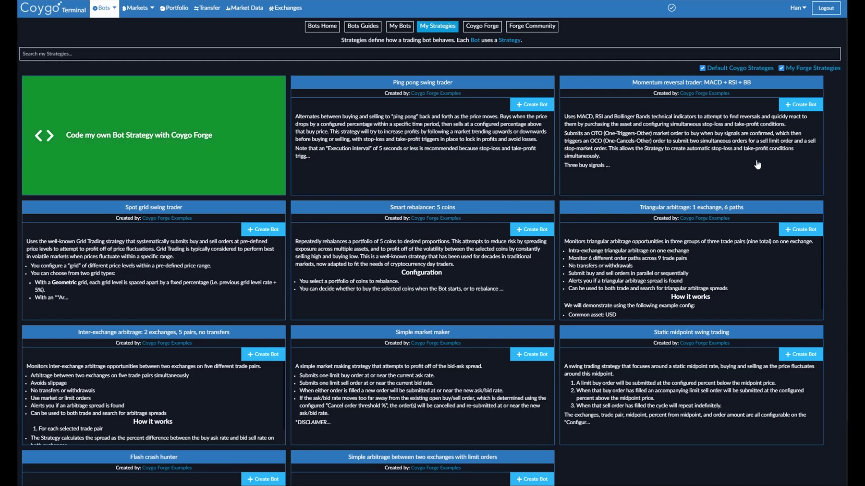
pyautogui.click(800, 107)
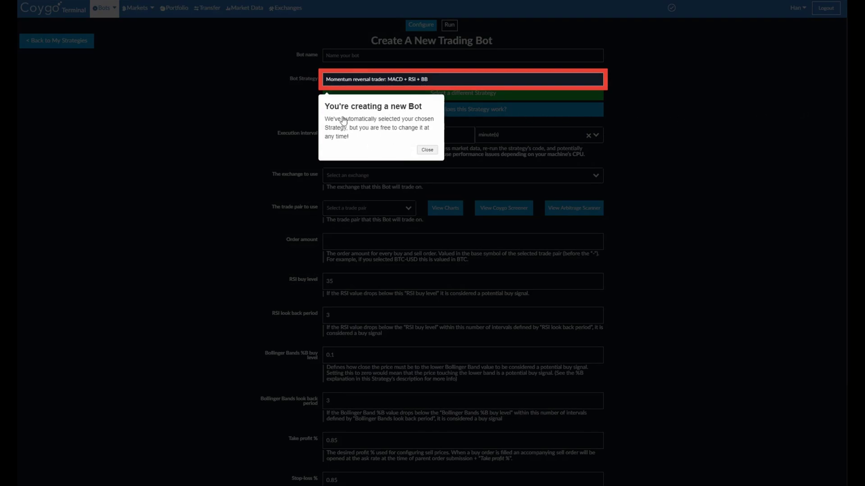
pyautogui.click(428, 150)
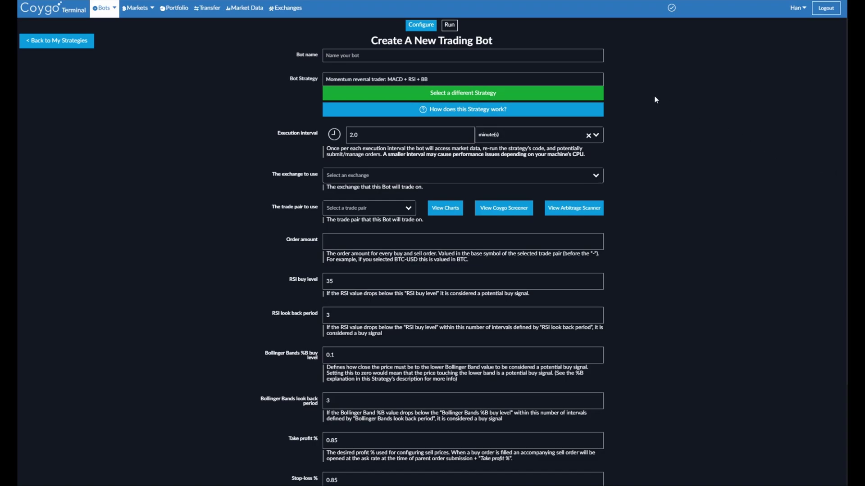
# - Name the bot 'BTC momentum trader', leaving the execution interval at 2.0 minutes
pyautogui.click(486, 57)
pyautogui.write('BTC momen')
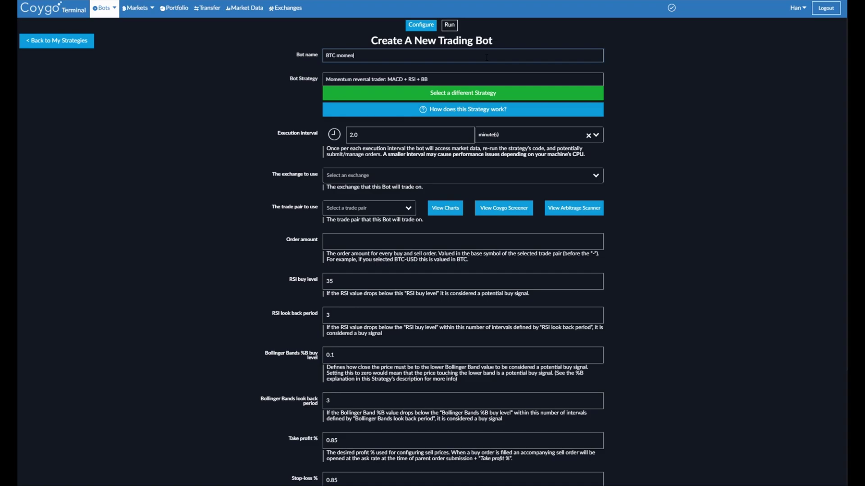
pyautogui.write('tum trader')
pyautogui.moveTo(409, 148); pyautogui.dragTo(383, 157)
pyautogui.click(382, 157)
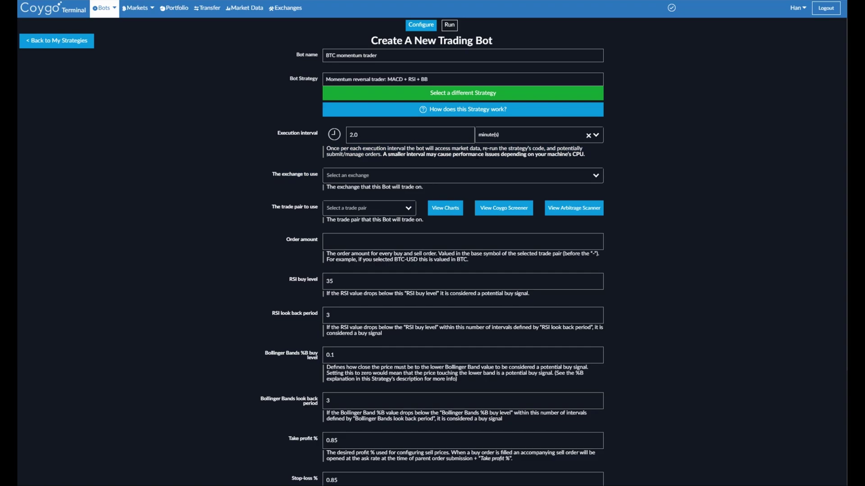
pyautogui.click(397, 135)
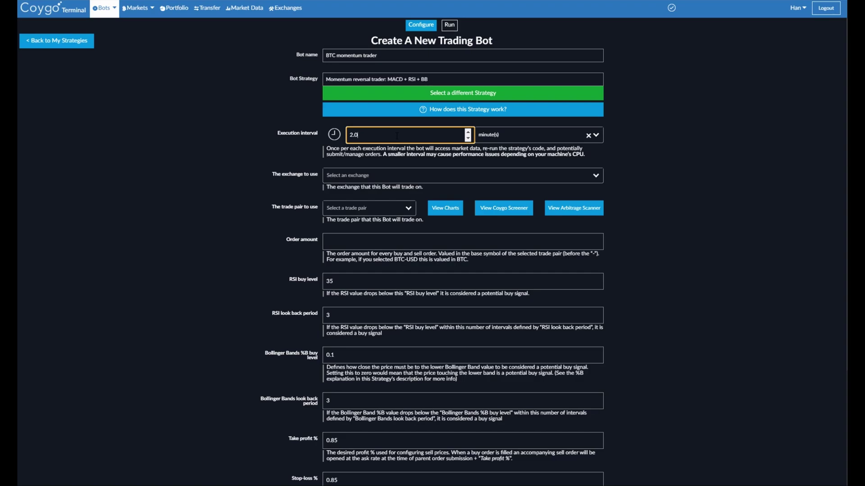
# - Set the bot's exchange to Kraken and its trade pair to BTC-USD
pyautogui.click(398, 176)
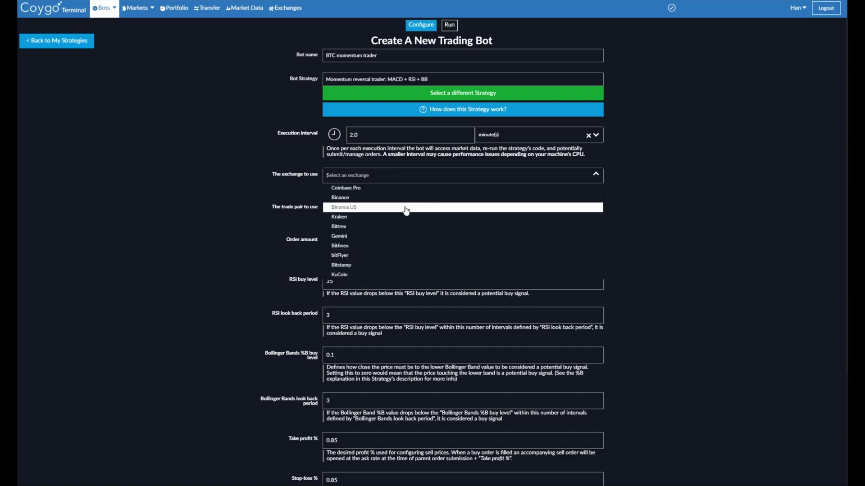
pyautogui.scroll(-1, 405, 211)
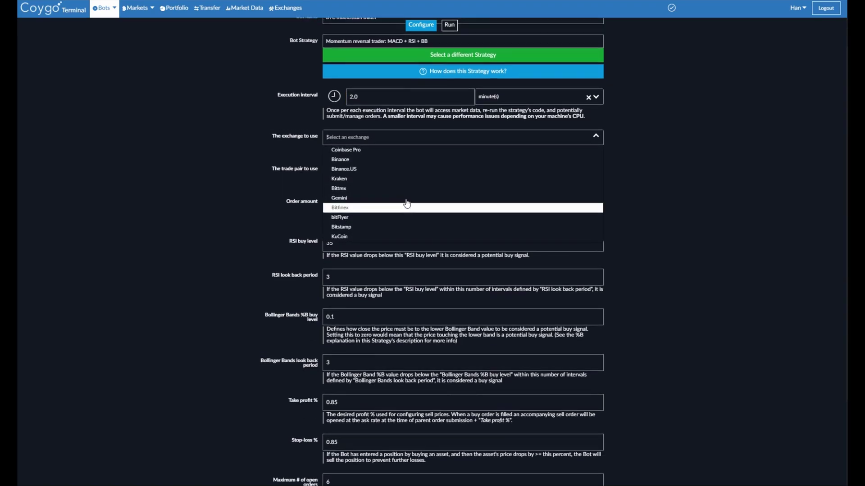
pyautogui.scroll(1, 407, 204)
pyautogui.click(405, 216)
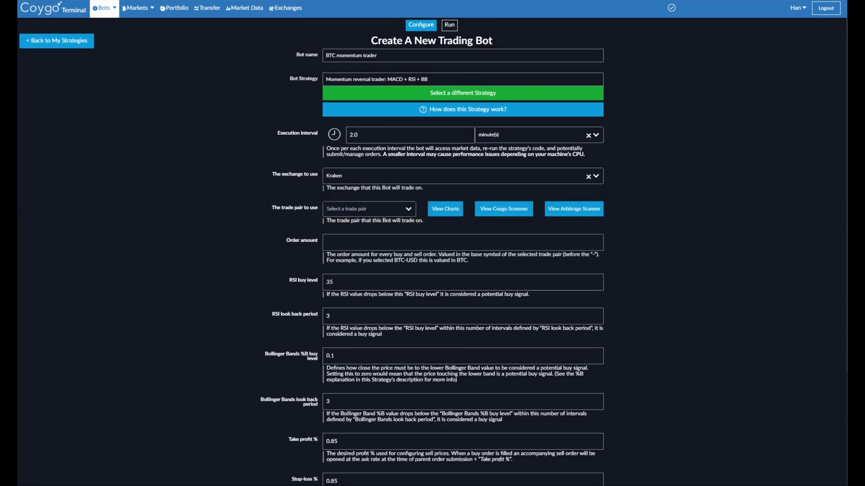
pyautogui.click(347, 209)
pyautogui.write('btc-usd')
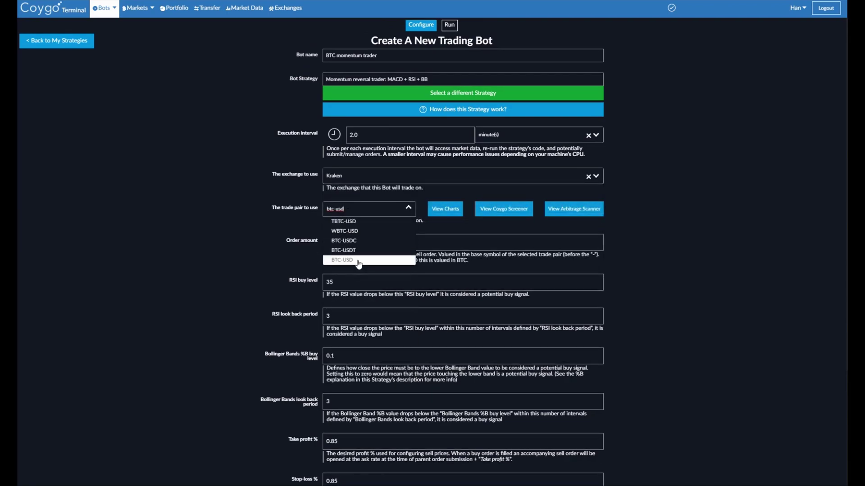
pyautogui.click(356, 261)
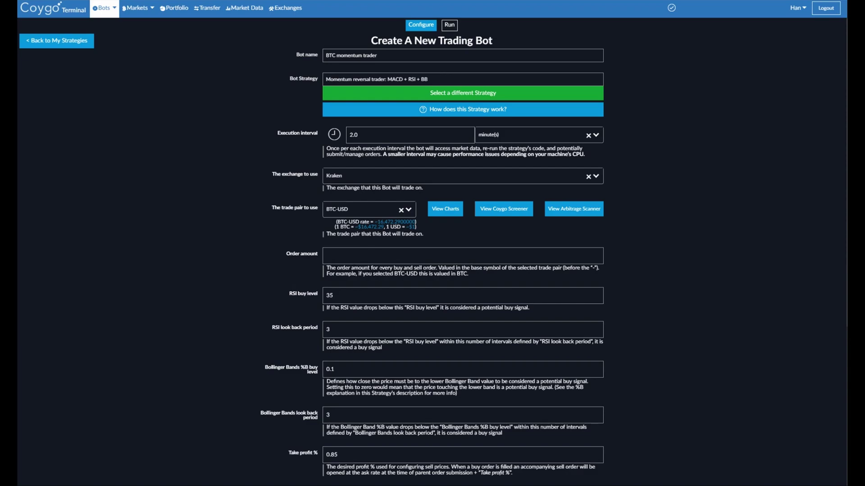
# - Enter an order amount of 0.2 and review the remaining default strategy settings
pyautogui.click(441, 255)
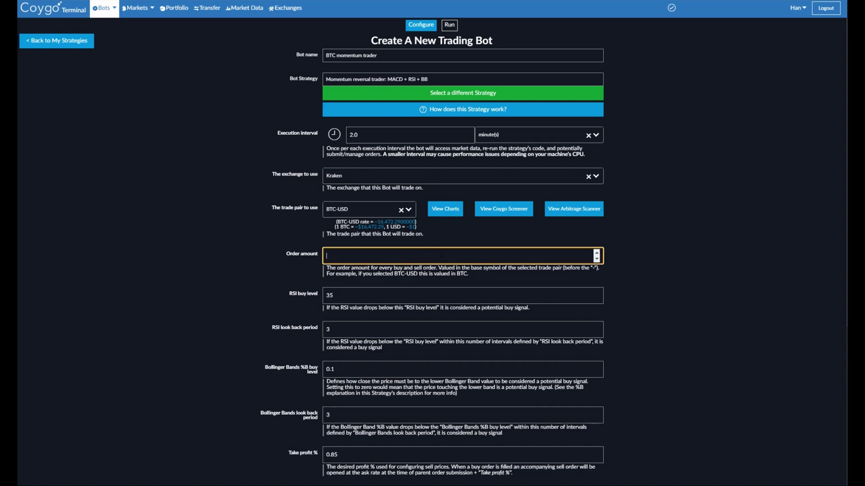
pyautogui.write('0.2')
pyautogui.click(233, 265)
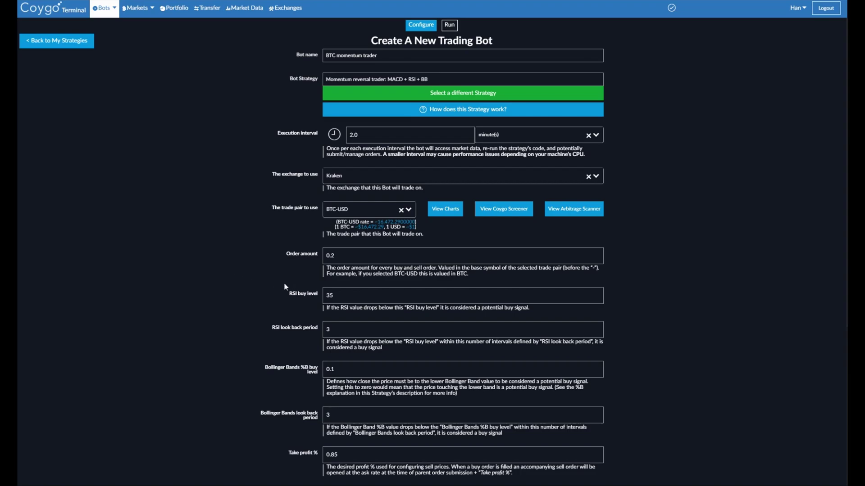
pyautogui.scroll(-1, 239, 276)
pyautogui.scroll(-1, 232, 271)
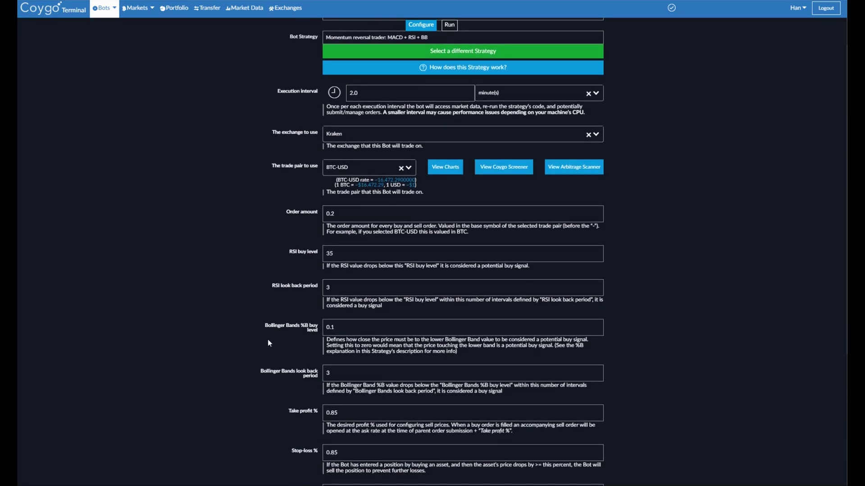
pyautogui.scroll(2, 253, 340)
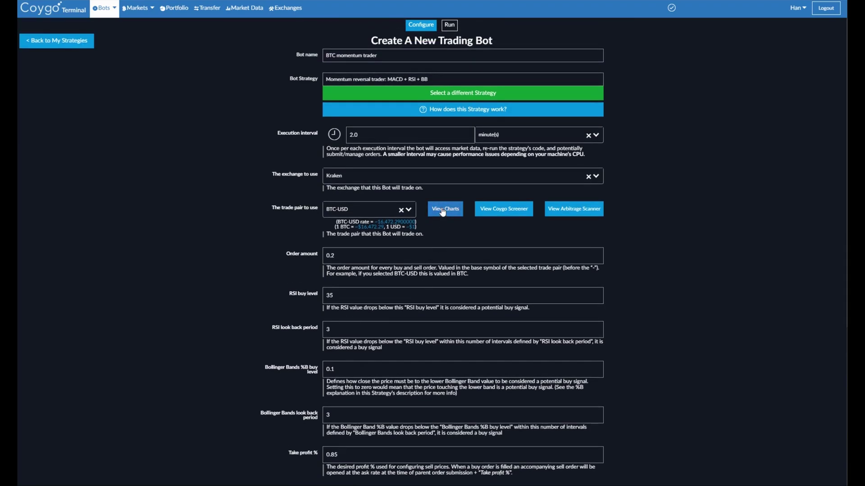
# - Open a Kraken BTC-USD 5-minute chart with Bollinger Bands, MACD and RSI indicators
pyautogui.click(443, 210)
pyautogui.click(261, 48)
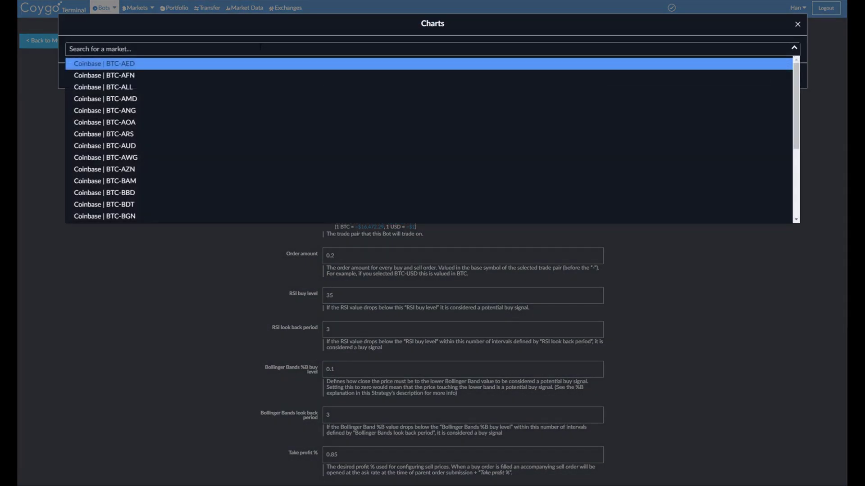
pyautogui.write('kraken btc-usd')
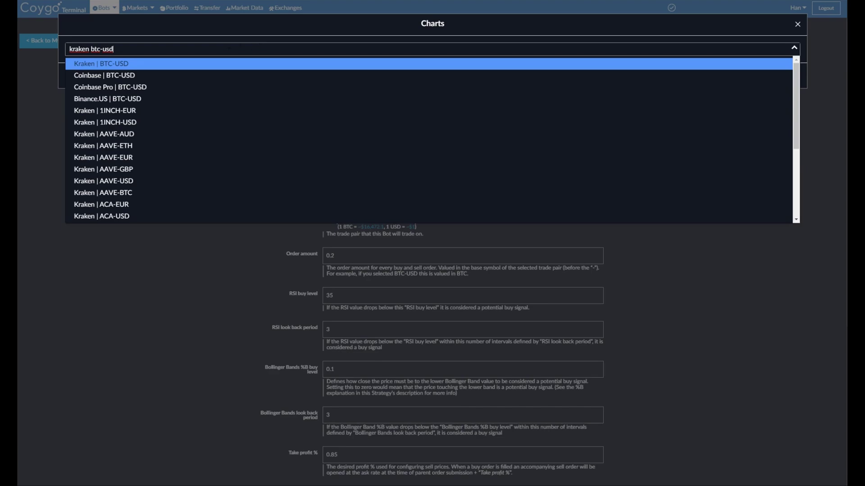
pyautogui.click(115, 67)
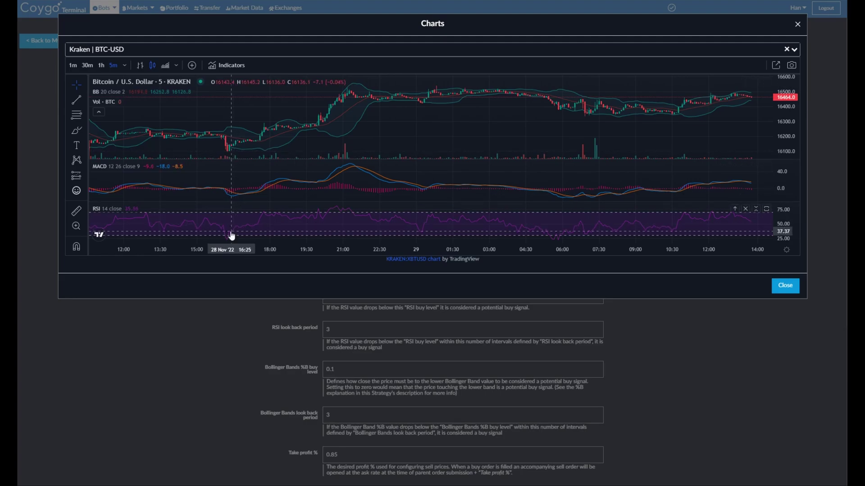
pyautogui.moveTo(426, 235)
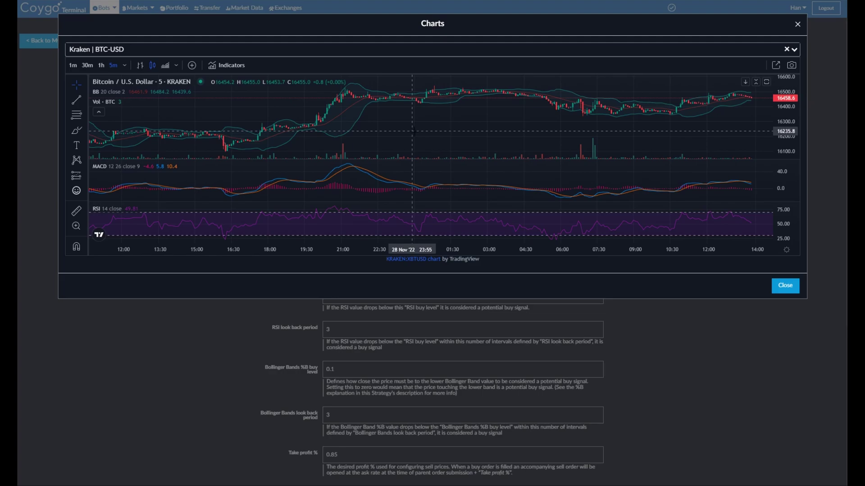
# - Close the charts and check the RSI buy level of 35 and look back period of 3
pyautogui.click(792, 289)
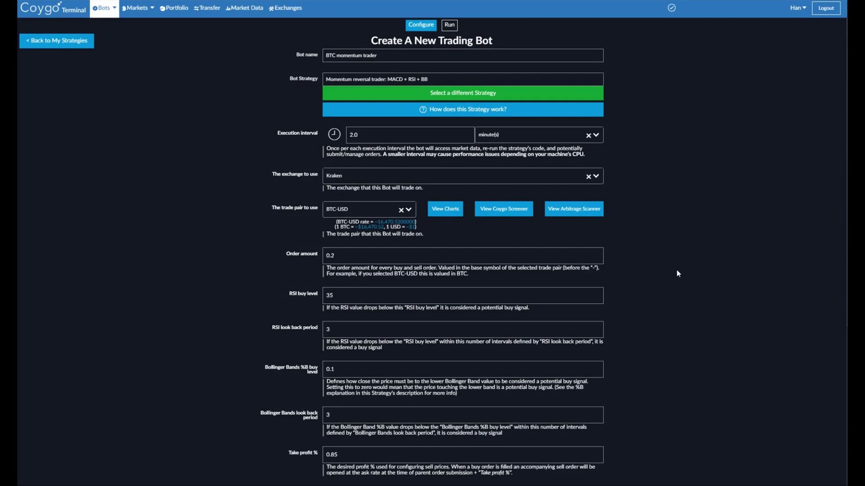
pyautogui.click(344, 300)
pyautogui.scroll(-1, 220, 291)
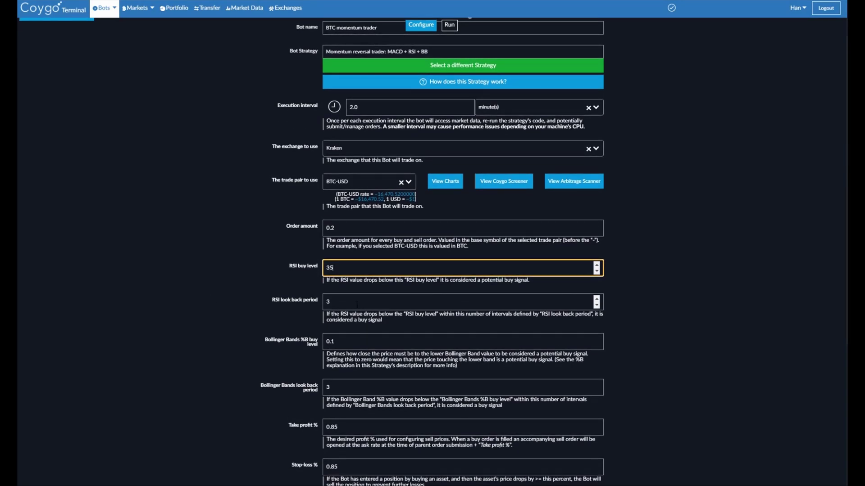
pyautogui.press('Tab')
pyautogui.click(180, 296)
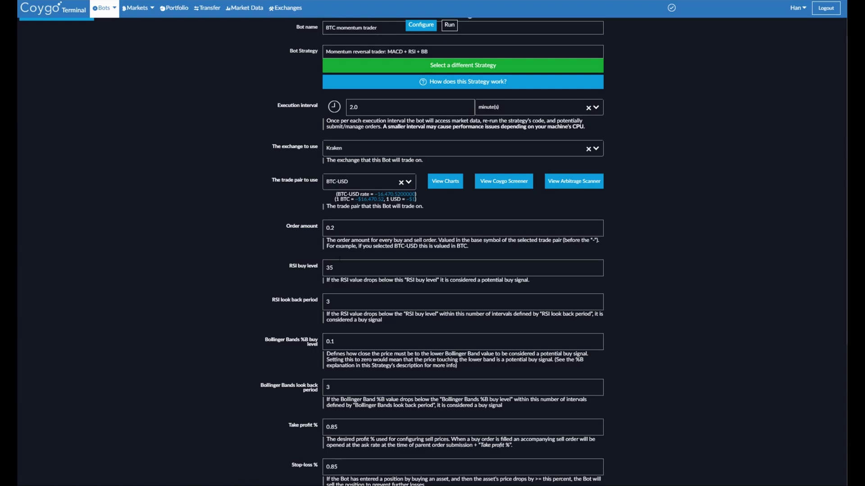
pyautogui.click(357, 269)
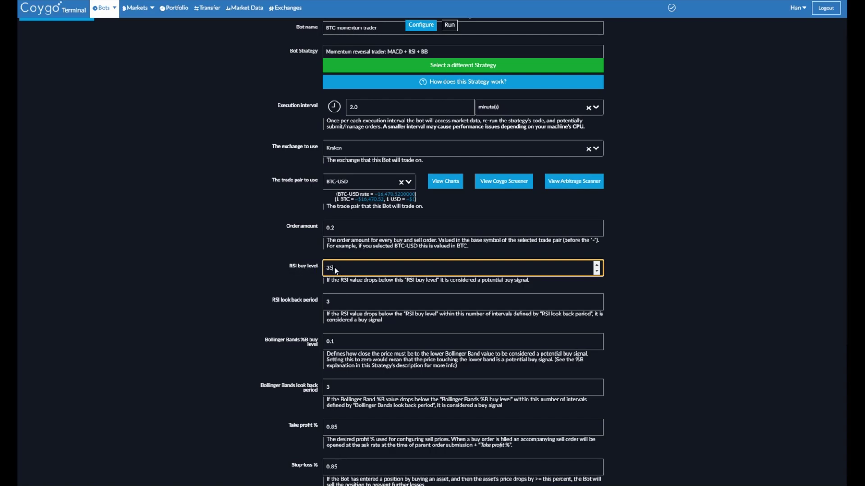
pyautogui.click(338, 302)
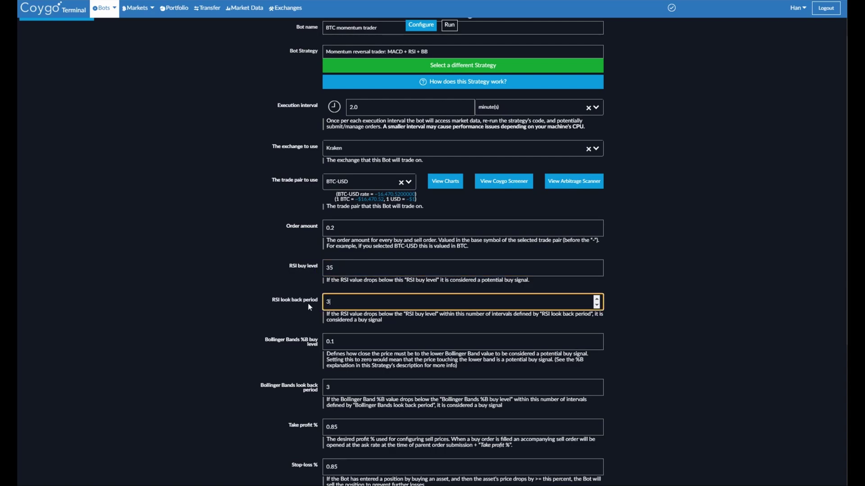
pyautogui.moveTo(336, 301); pyautogui.dragTo(306, 308)
pyautogui.click(343, 298)
pyautogui.click(356, 270)
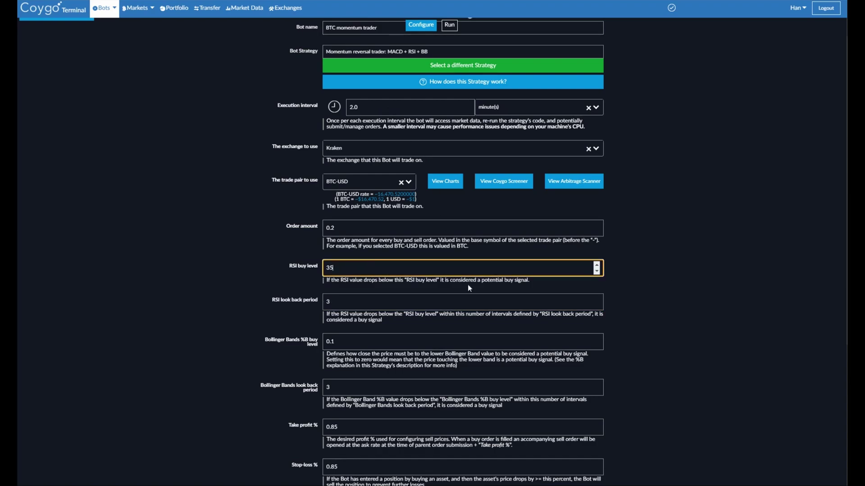
# - Check the Bollinger Bands %B buy level of 0.1 and look back period of 3
pyautogui.scroll(-1, 691, 289)
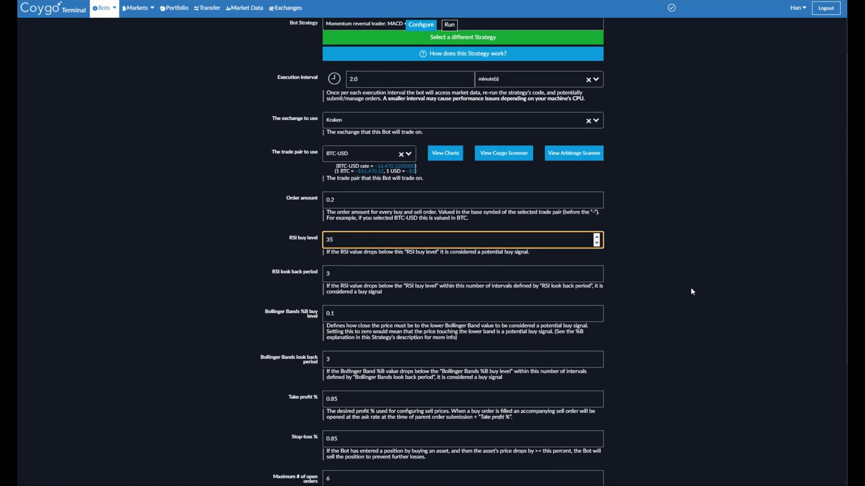
pyautogui.click(469, 314)
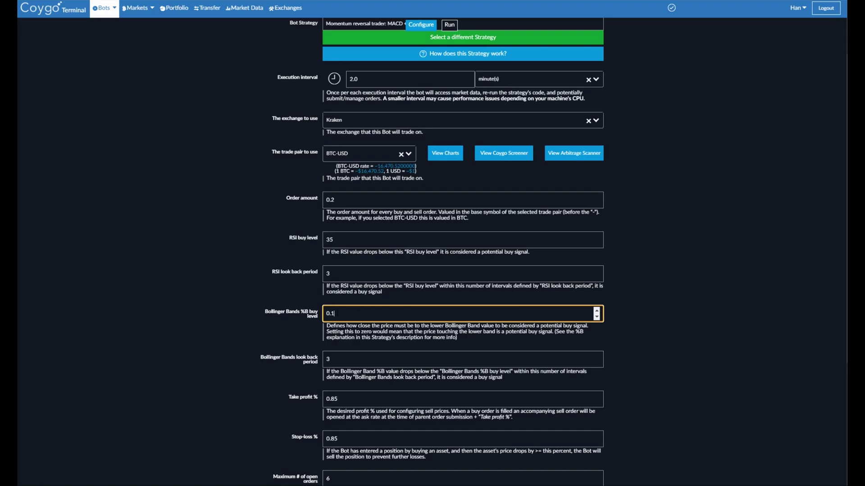
pyautogui.moveTo(341, 314); pyautogui.dragTo(325, 313)
pyautogui.click(364, 356)
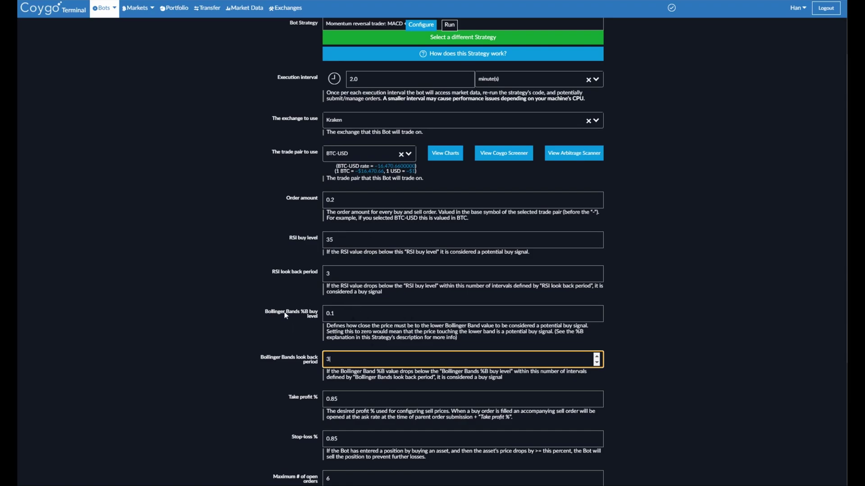
pyautogui.scroll(-1, 257, 320)
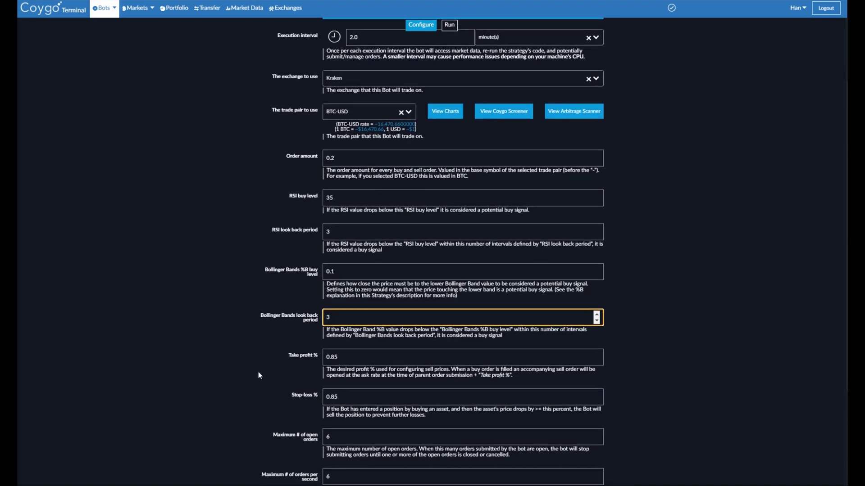
pyautogui.scroll(-1, 270, 367)
pyautogui.click(353, 328)
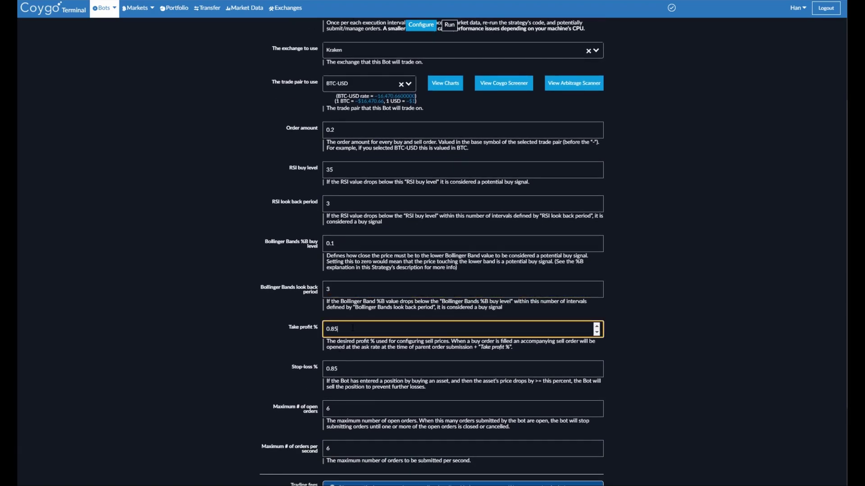
pyautogui.click(247, 317)
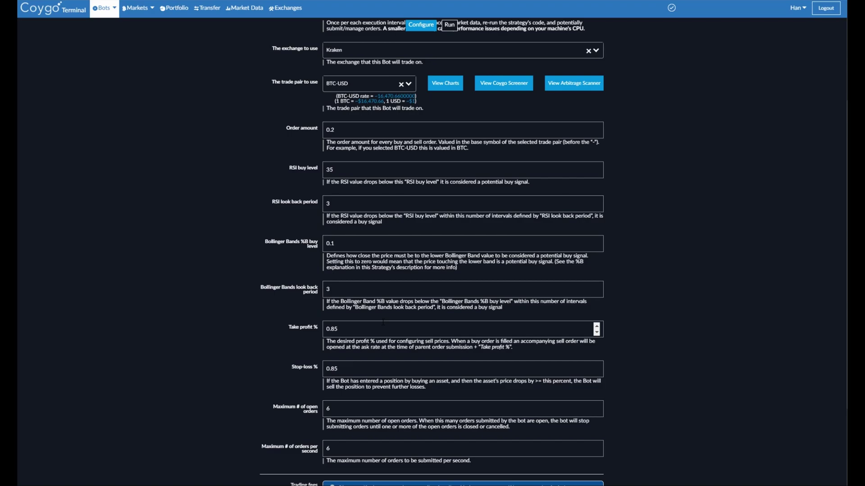
pyautogui.click(361, 331)
pyautogui.doubleClick(361, 331)
pyautogui.click(225, 331)
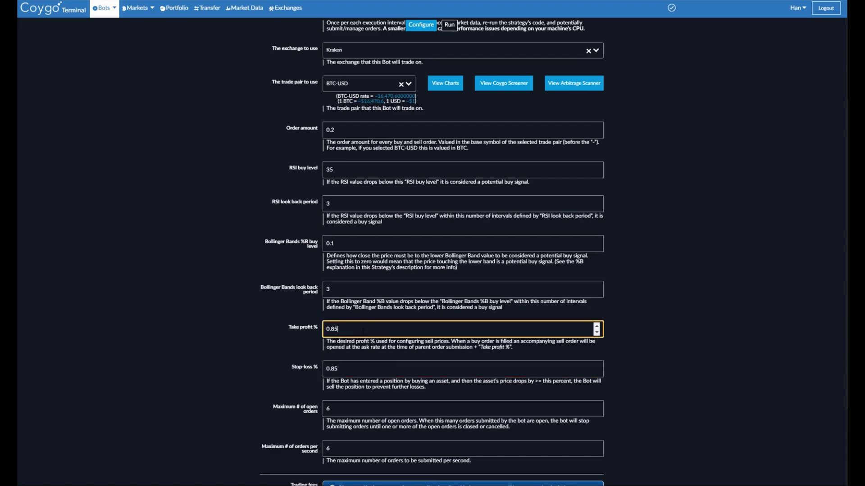
pyautogui.scroll(-1, 222, 311)
pyautogui.scroll(-1, 209, 347)
pyautogui.click(209, 347)
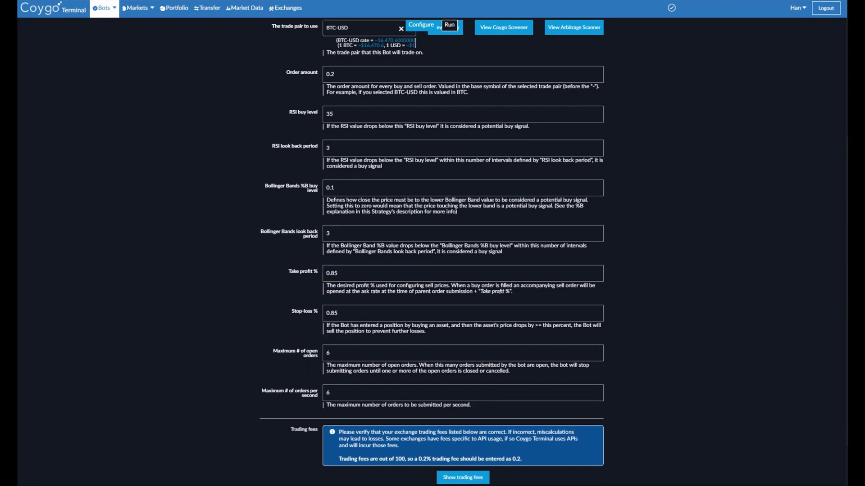
# - Review the open-order limits and Kraken BTC-USD fees, then create the BTC momentum trader bot
pyautogui.click(327, 355)
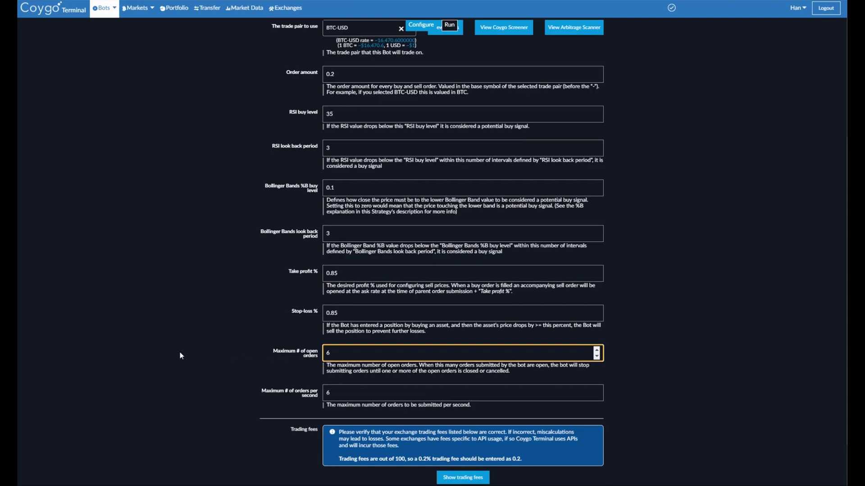
pyautogui.click(331, 393)
pyautogui.scroll(-1, 198, 388)
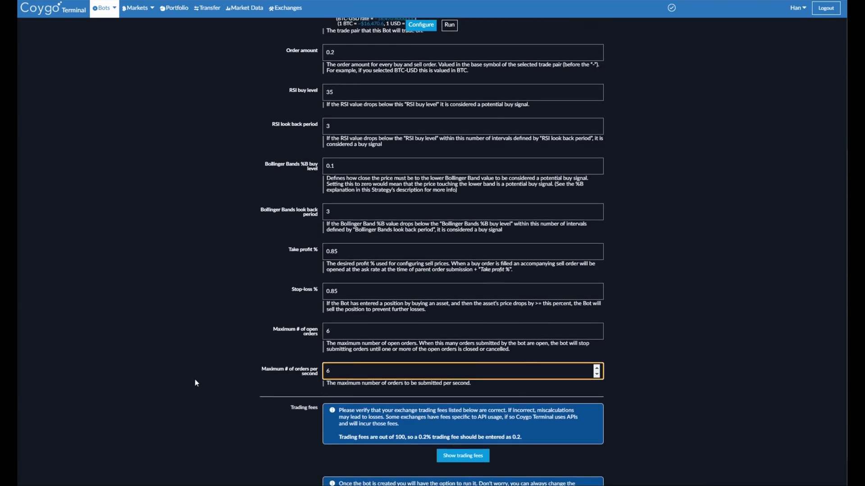
pyautogui.scroll(-2, 192, 377)
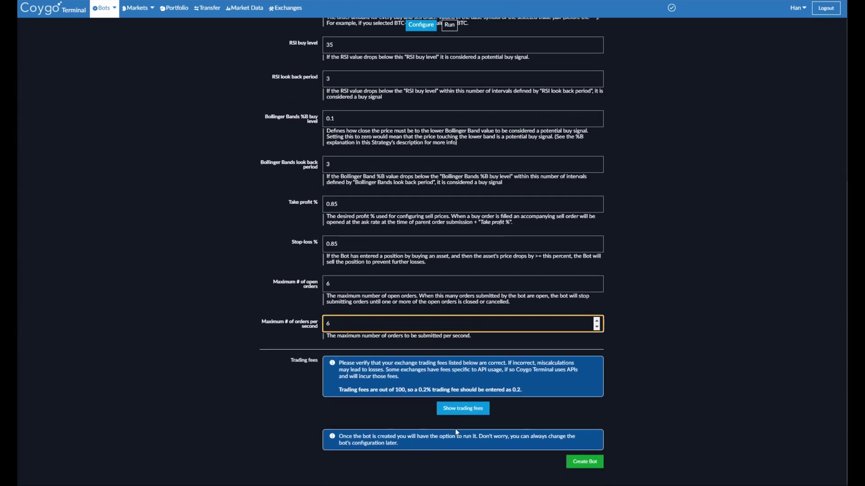
pyautogui.click(460, 408)
pyautogui.scroll(-1, 623, 349)
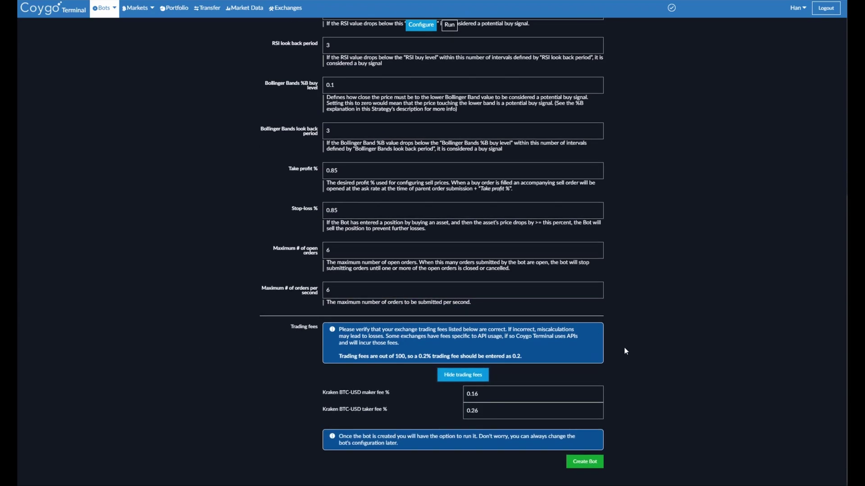
pyautogui.click(464, 376)
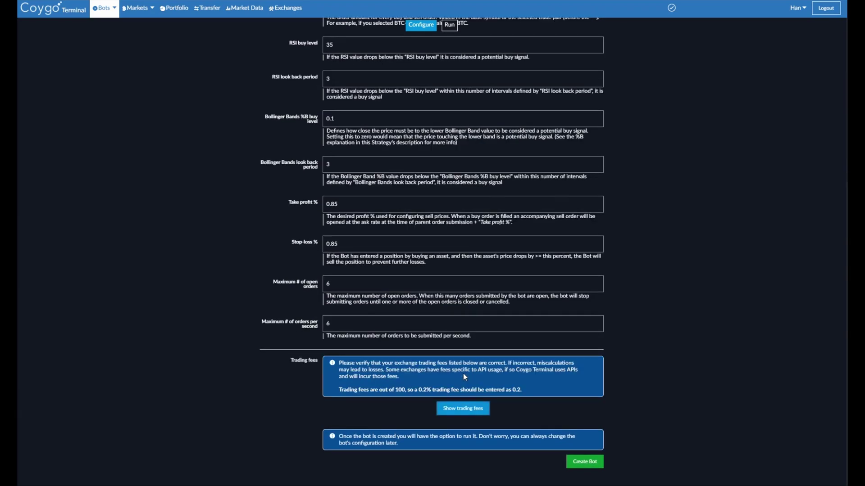
pyautogui.click(586, 464)
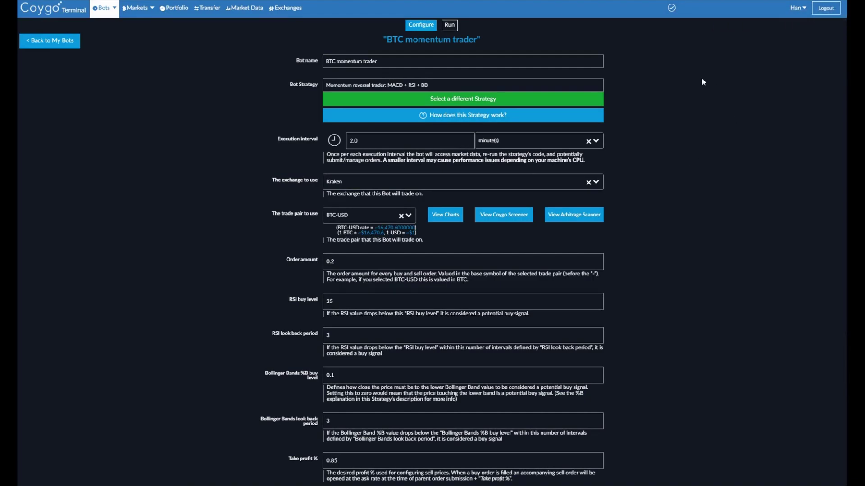
# - Review the saved configuration, then open the bot's Run page and its run settings
pyautogui.scroll(-3, 666, 223)
pyautogui.scroll(-2, 664, 220)
pyautogui.scroll(5, 658, 233)
pyautogui.click(449, 25)
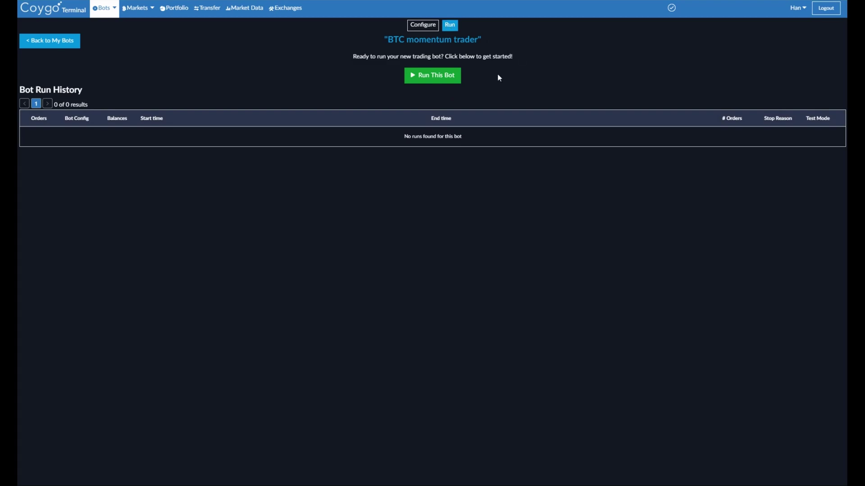
pyautogui.click(454, 77)
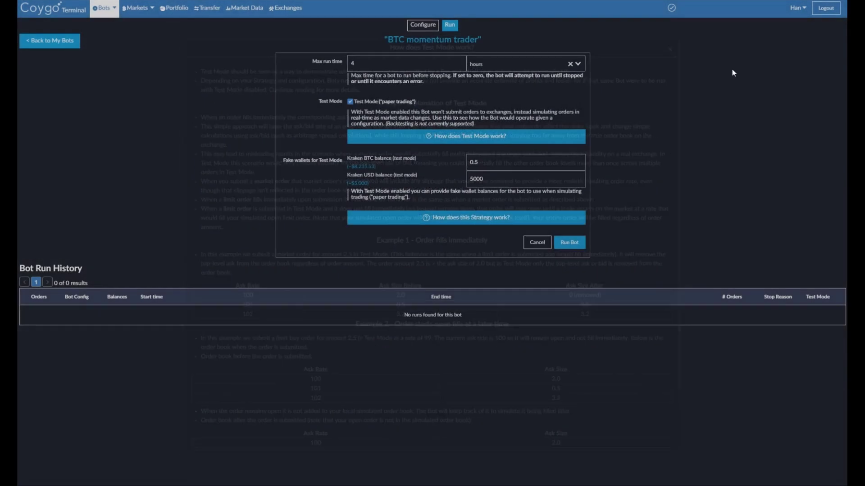
# - Check the strategy description, then launch the 4-hour Test Mode run with 0.5 BTC and 5000 USD
pyautogui.click(489, 220)
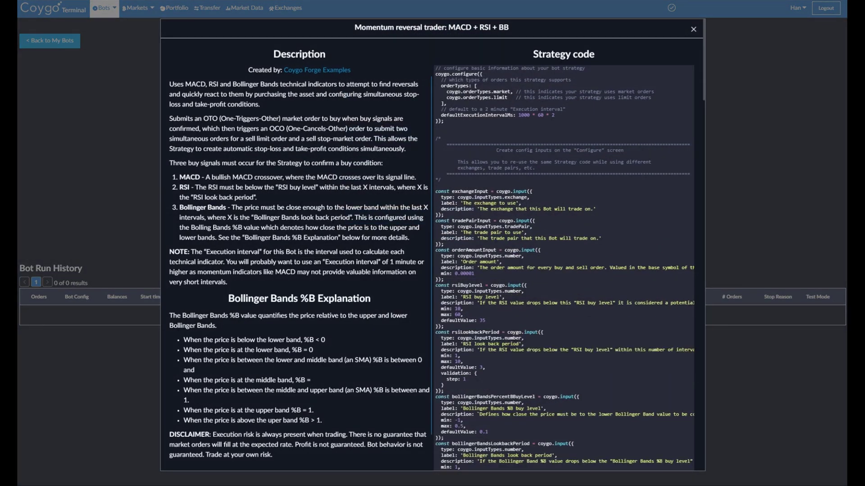
pyautogui.click(694, 31)
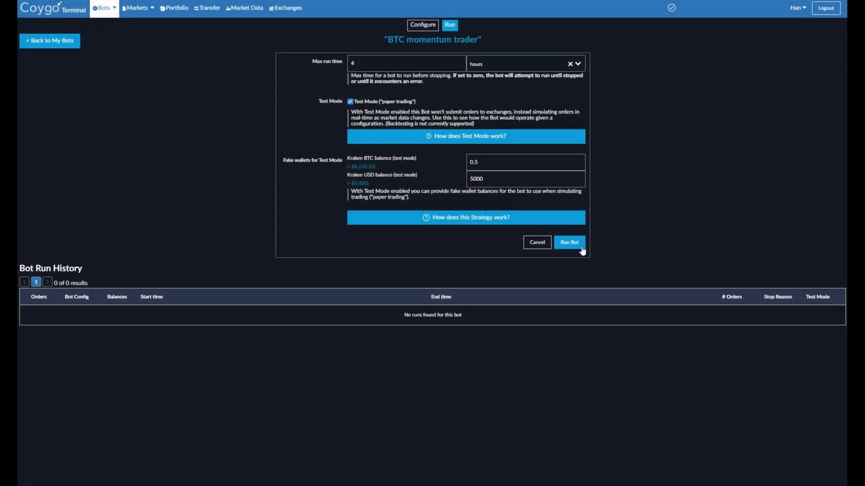
pyautogui.click(564, 243)
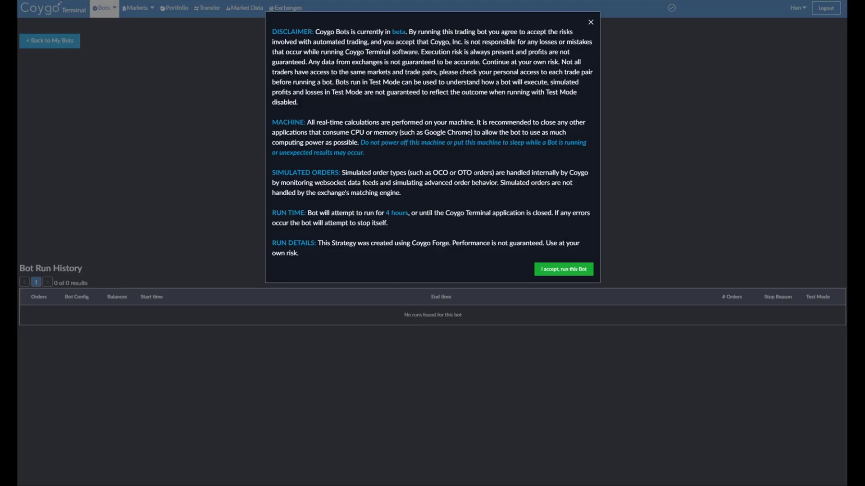
# - Accept the disclaimer so the BTC momentum trader starts running in Test Mode
pyautogui.click(561, 273)
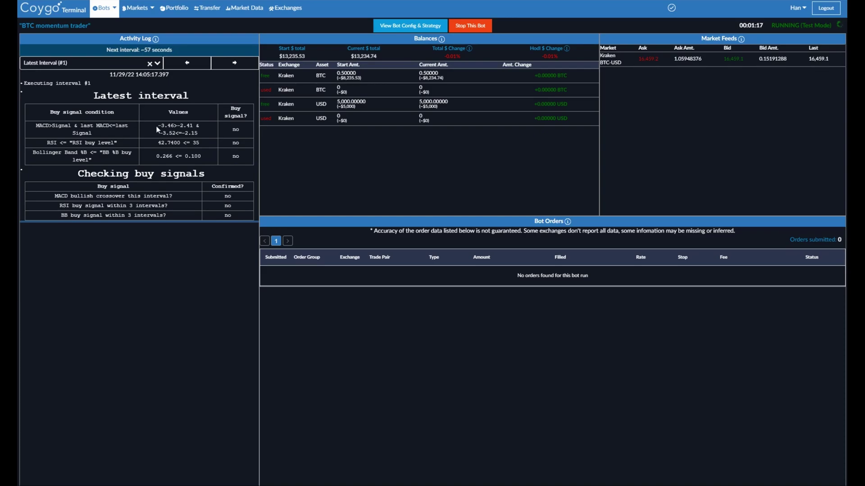
# - Review the log's buy-signal checks: MACD -3.52<=-2.15, the RSI condition, and Bollinger %B 0.266 against 0.1
pyautogui.moveTo(157, 125); pyautogui.dragTo(188, 133)
pyautogui.click(186, 125)
pyautogui.click(188, 132)
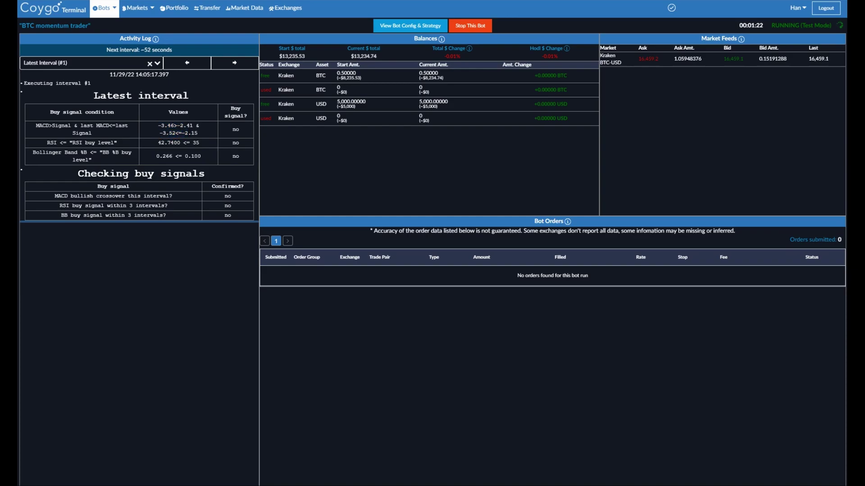
pyautogui.moveTo(230, 130); pyautogui.dragTo(241, 131)
pyautogui.click(197, 133)
pyautogui.moveTo(46, 142); pyautogui.dragTo(118, 142)
pyautogui.click(71, 152)
pyautogui.click(117, 143)
pyautogui.moveTo(155, 156); pyautogui.dragTo(173, 156)
pyautogui.moveTo(171, 156); pyautogui.dragTo(194, 156)
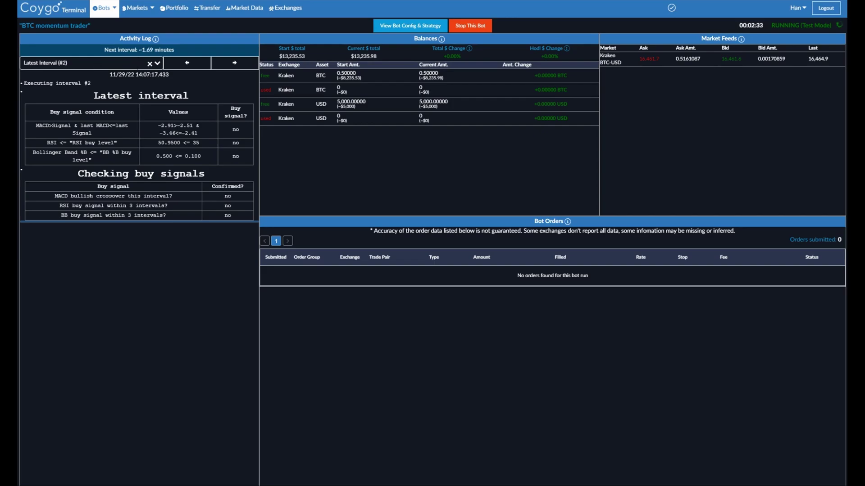
# - Show the Interval #2 log entry and check its MACD comparison and RSI value 50.9500
pyautogui.click(83, 63)
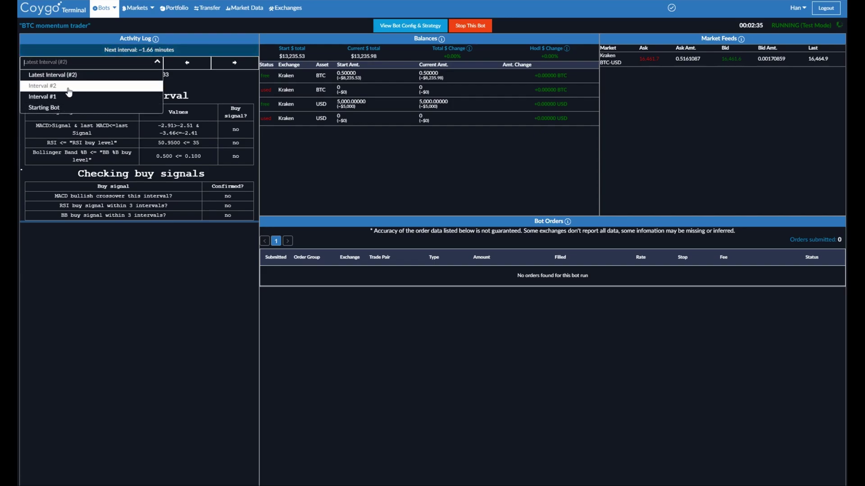
pyautogui.click(72, 85)
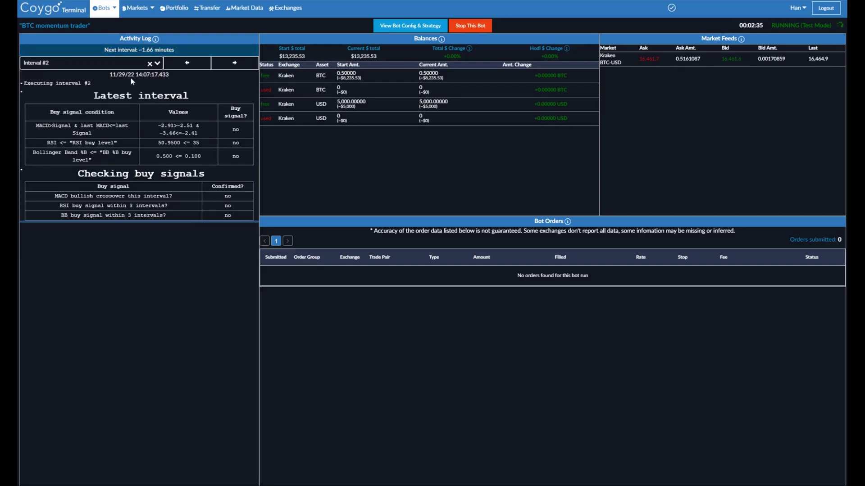
pyautogui.click(224, 66)
pyautogui.moveTo(162, 126); pyautogui.dragTo(180, 125)
pyautogui.click(187, 79)
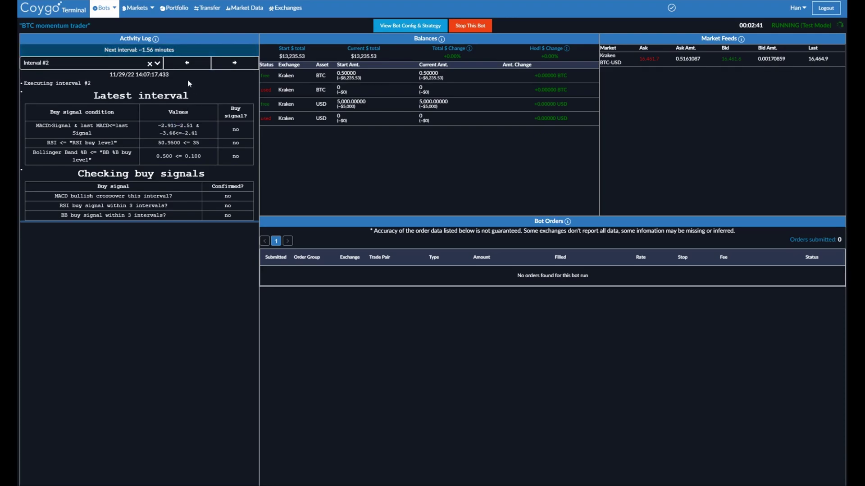
pyautogui.doubleClick(169, 142)
pyautogui.click(164, 153)
pyautogui.click(407, 32)
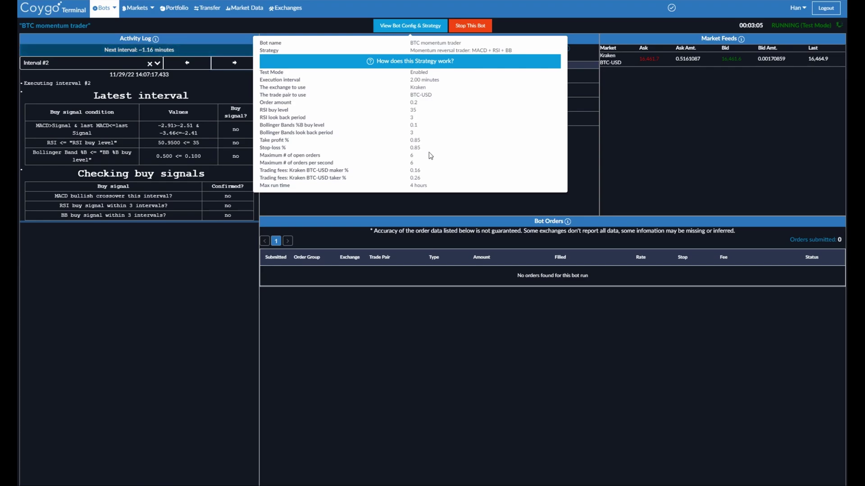
pyautogui.click(575, 142)
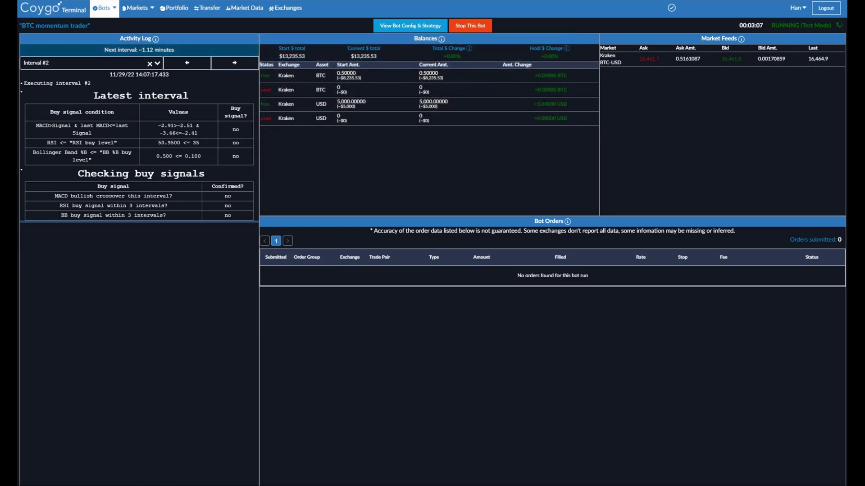
# - Stop the BTC momentum trader and show its latest activity log entry
pyautogui.click(472, 30)
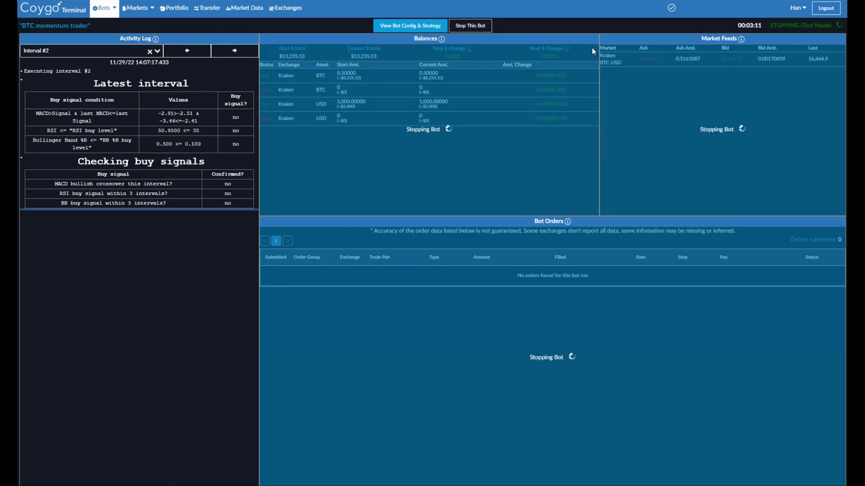
pyautogui.click(157, 51)
pyautogui.click(95, 63)
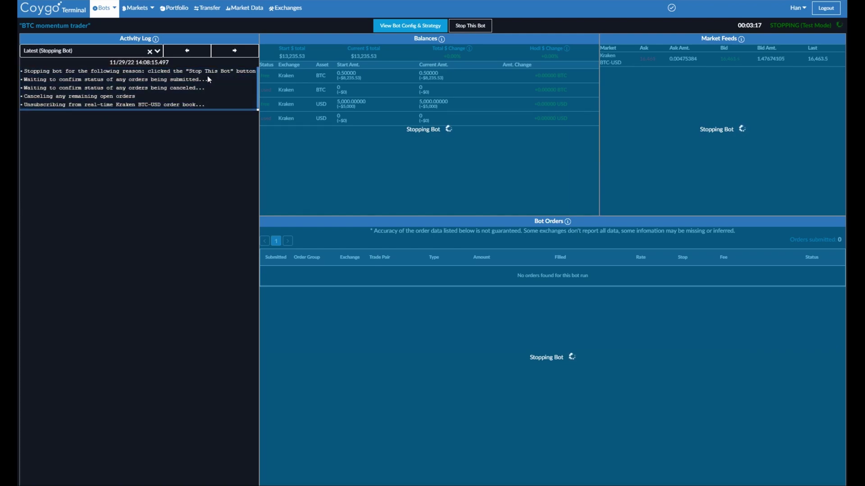
# - Read the stop reason and the listed stopping steps in the log
pyautogui.moveTo(52, 71); pyautogui.dragTo(233, 71)
pyautogui.click(195, 71)
pyautogui.click(151, 89)
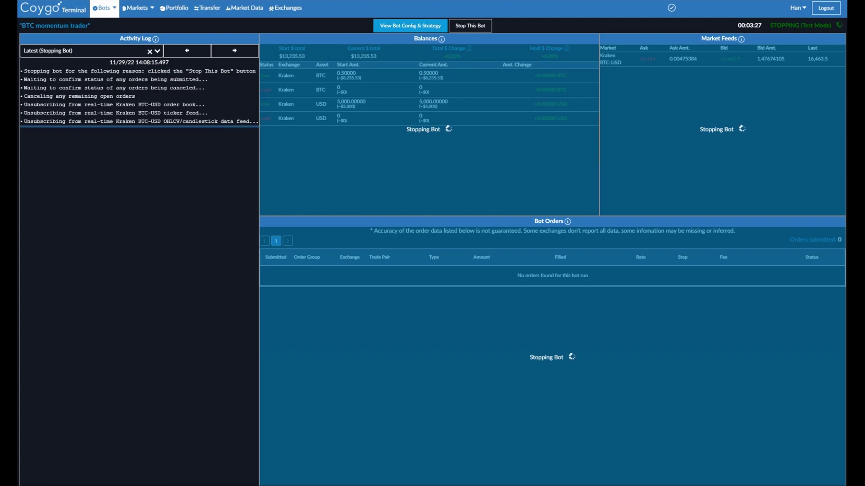
pyautogui.moveTo(147, 97); pyautogui.dragTo(163, 104)
pyautogui.click(164, 105)
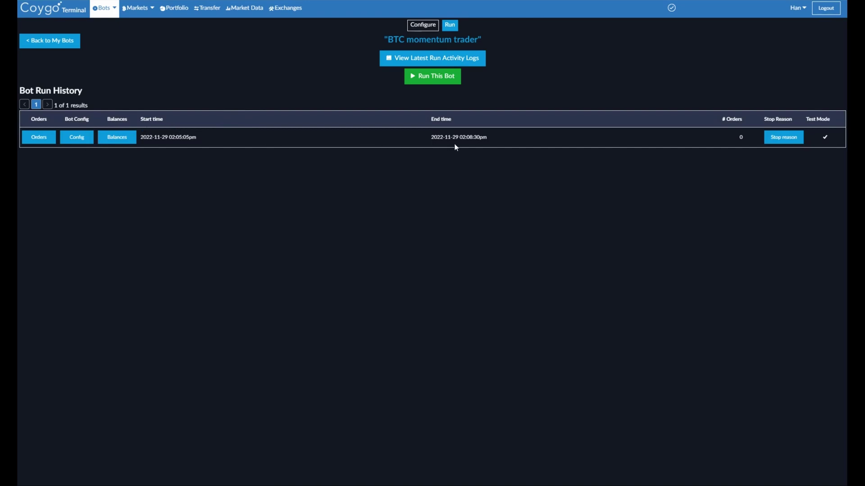
# - Check the test run's configuration and its starting and ending balances
pyautogui.click(75, 138)
pyautogui.click(109, 289)
pyautogui.click(111, 140)
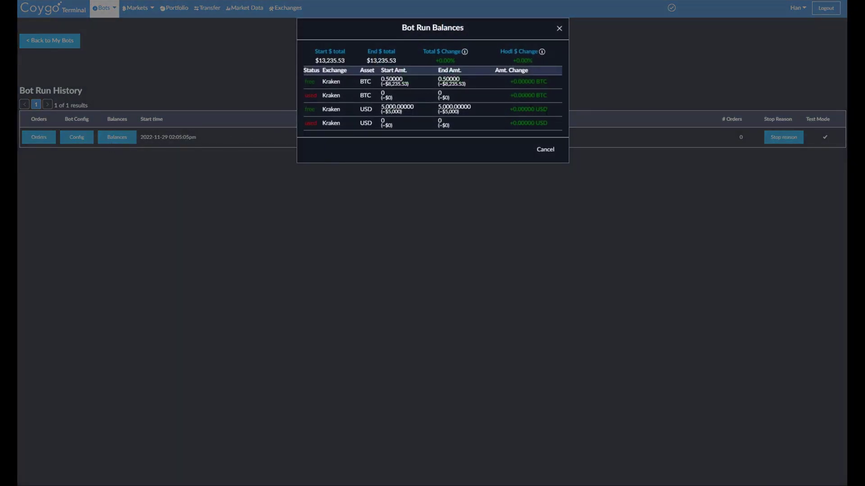
pyautogui.click(545, 150)
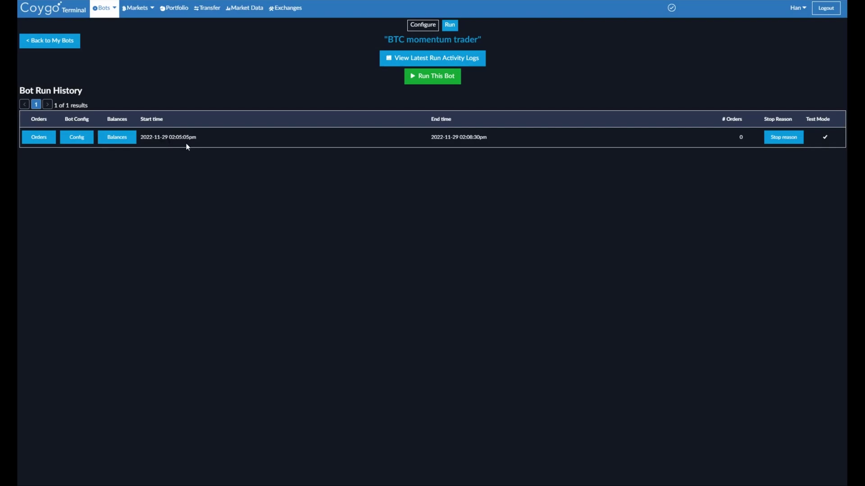
# - Read the run's stop reason note, then dismiss it
pyautogui.click(769, 140)
pyautogui.moveTo(741, 155); pyautogui.dragTo(790, 155)
pyautogui.click(790, 155)
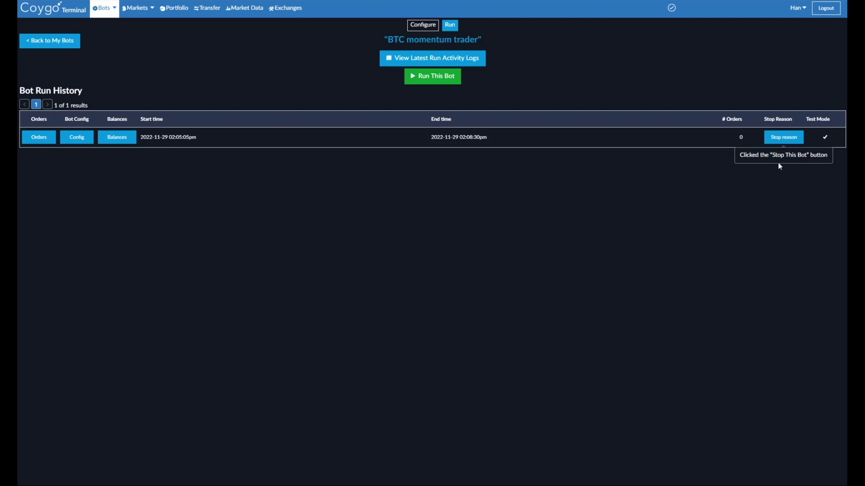
pyautogui.click(827, 140)
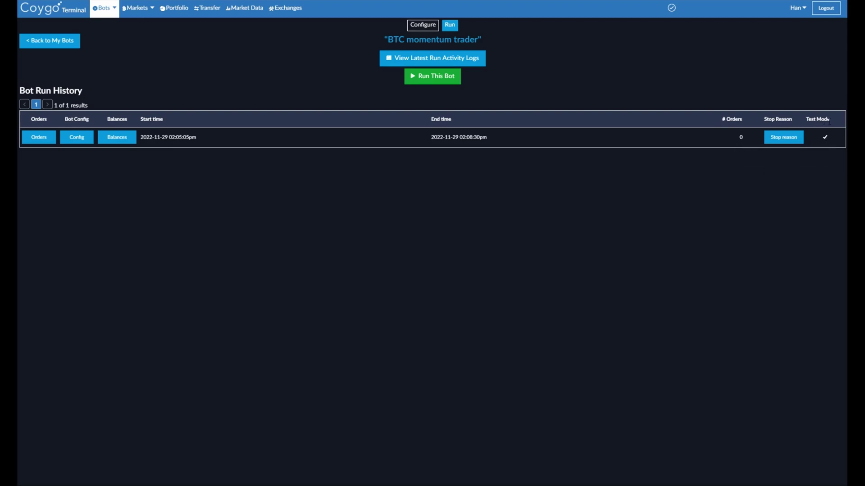
pyautogui.click(436, 64)
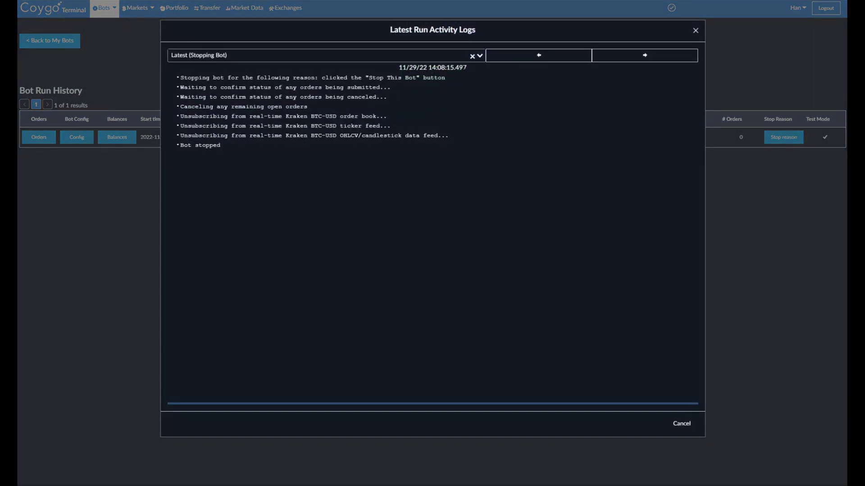
pyautogui.click(531, 59)
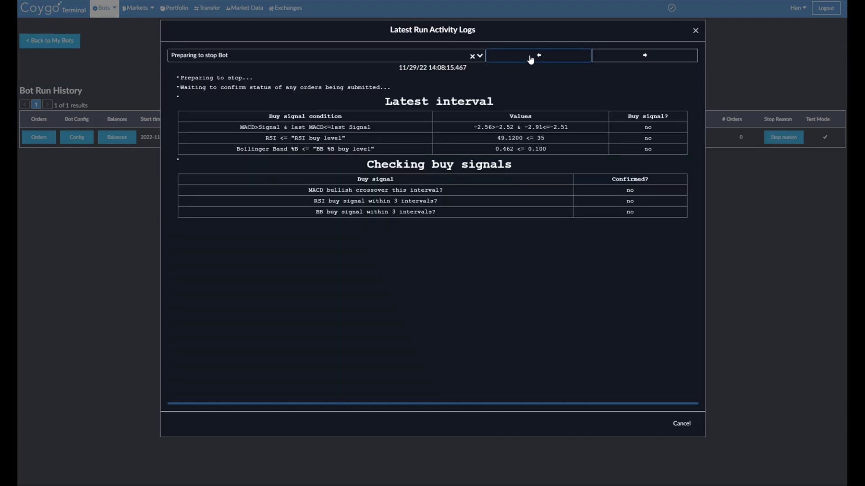
pyautogui.click(530, 60)
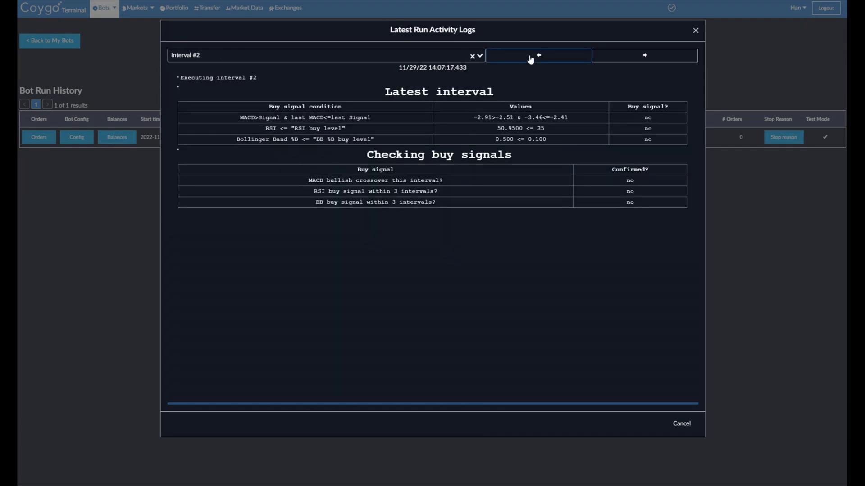
pyautogui.click(572, 60)
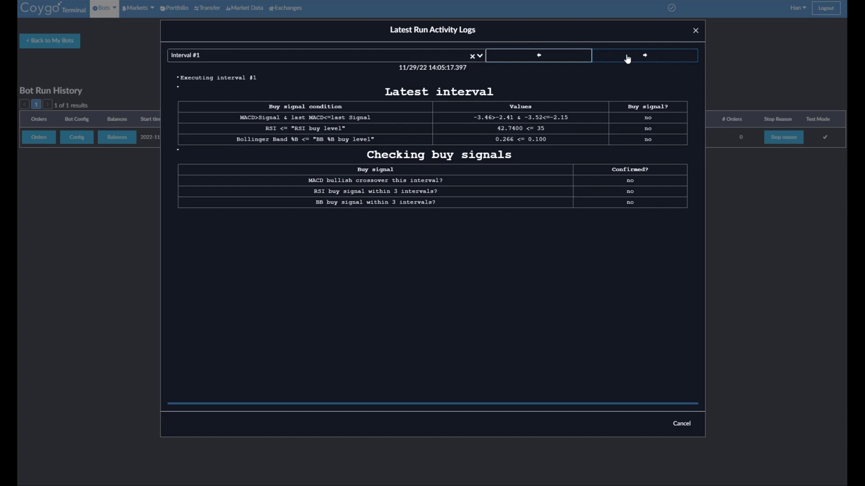
pyautogui.click(627, 59)
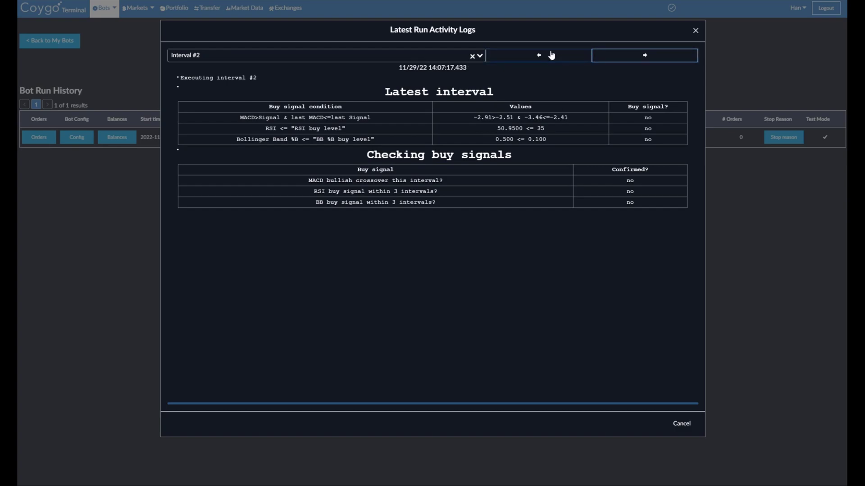
pyautogui.click(549, 54)
pyautogui.click(547, 55)
pyautogui.click(605, 61)
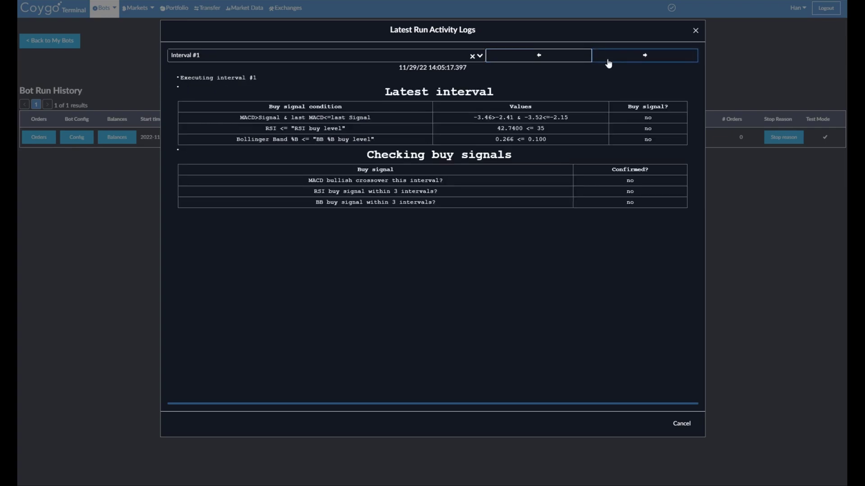
# - Close the activity logs and go to the Bots Home page
pyautogui.click(695, 31)
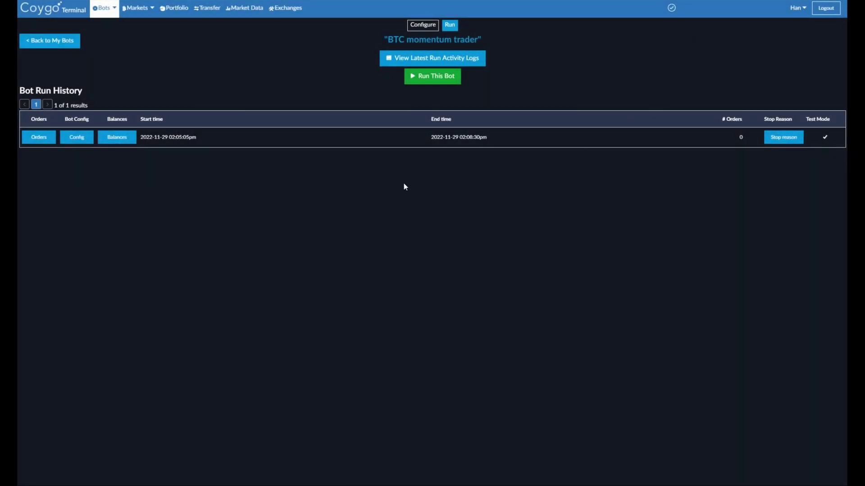
pyautogui.click(109, 13)
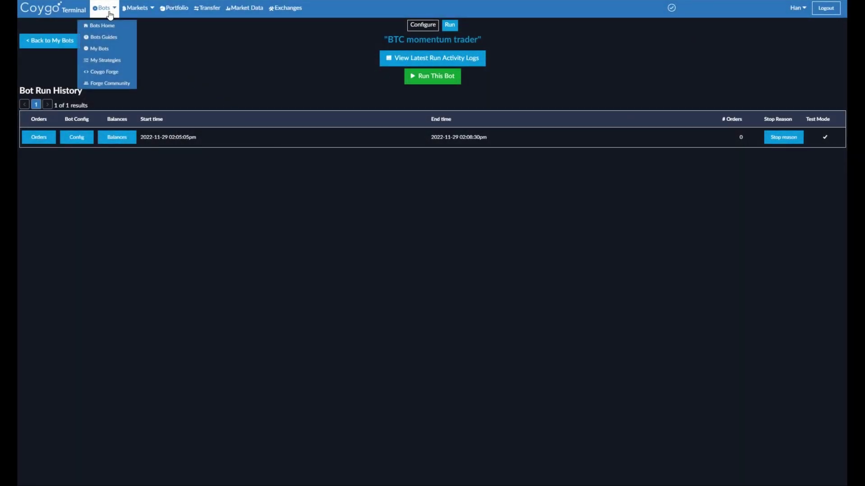
pyautogui.click(108, 27)
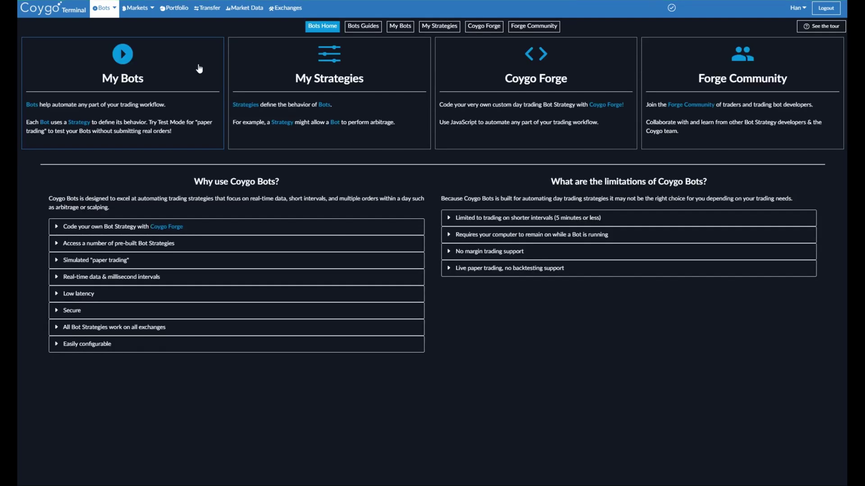
# - Check the BTC momentum trader under My Bots, then return to Bots Home
pyautogui.click(149, 75)
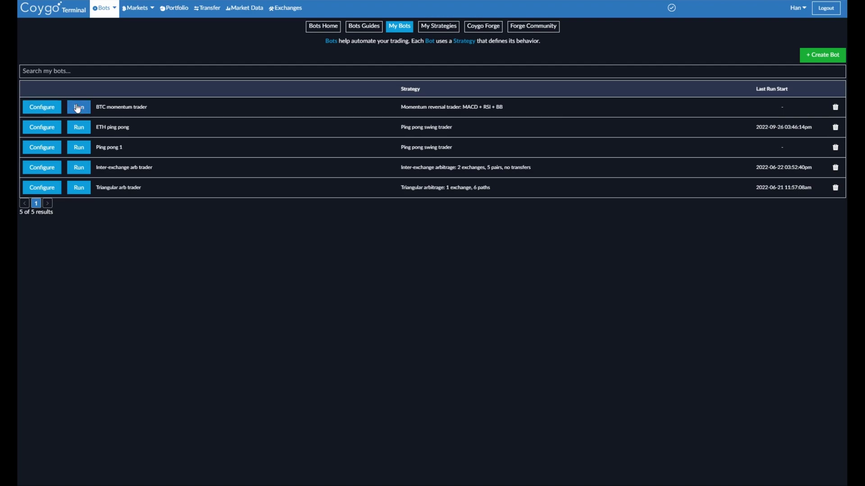
pyautogui.click(78, 109)
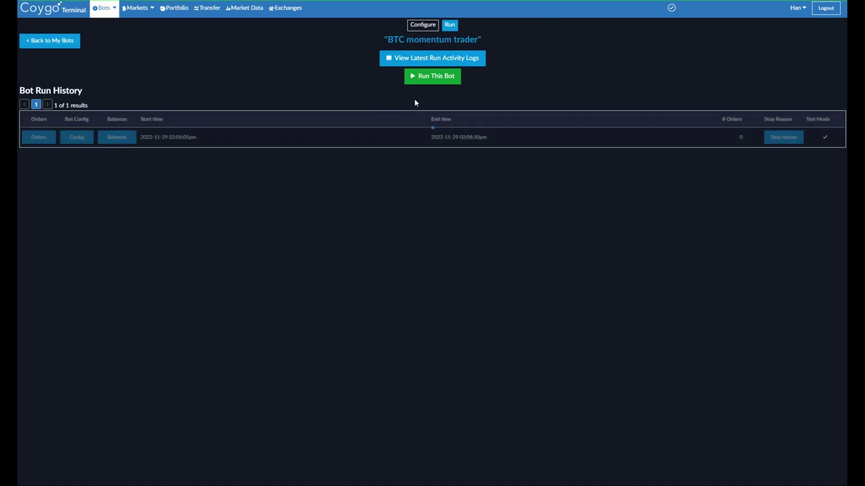
pyautogui.click(77, 51)
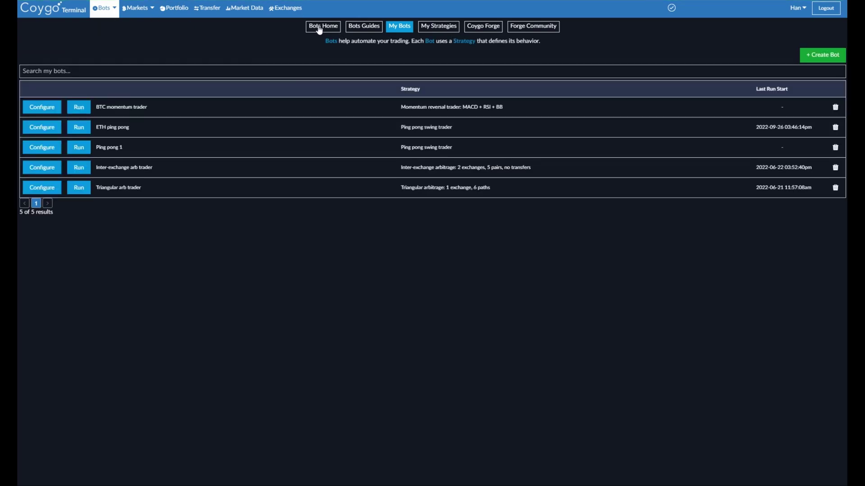
pyautogui.click(320, 27)
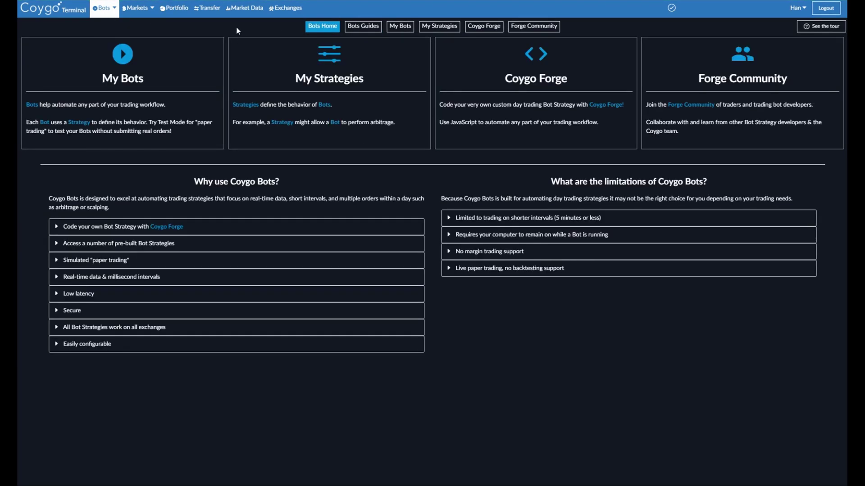